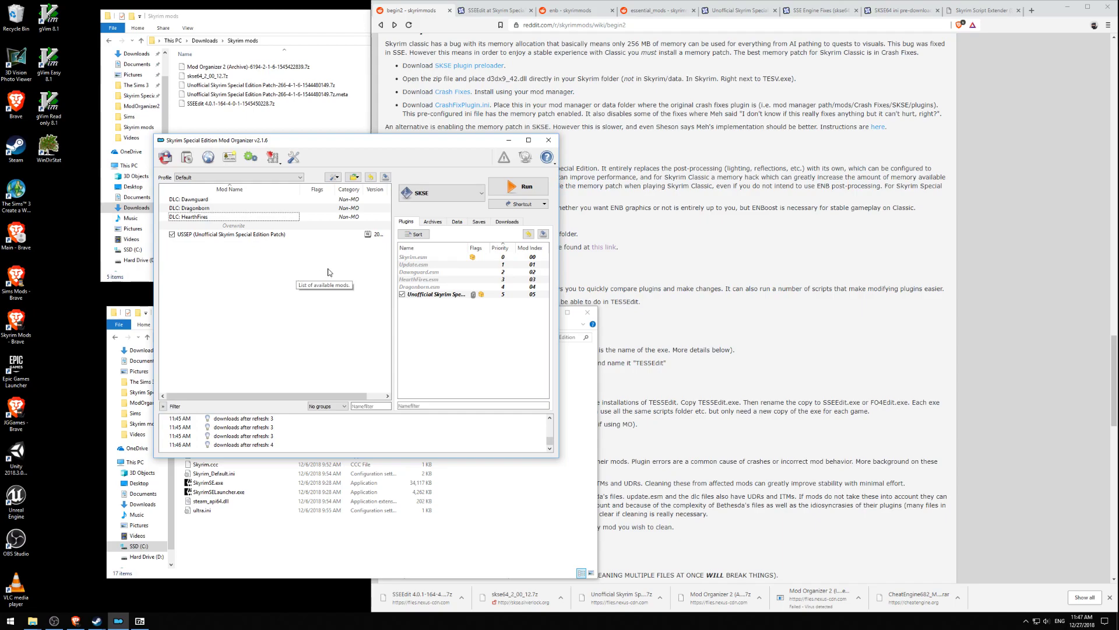
# Step: Switch to the browser, open the SSEEdit page on Nexus Mods and expand its permissions and credits section
pyautogui.click(677, 267)
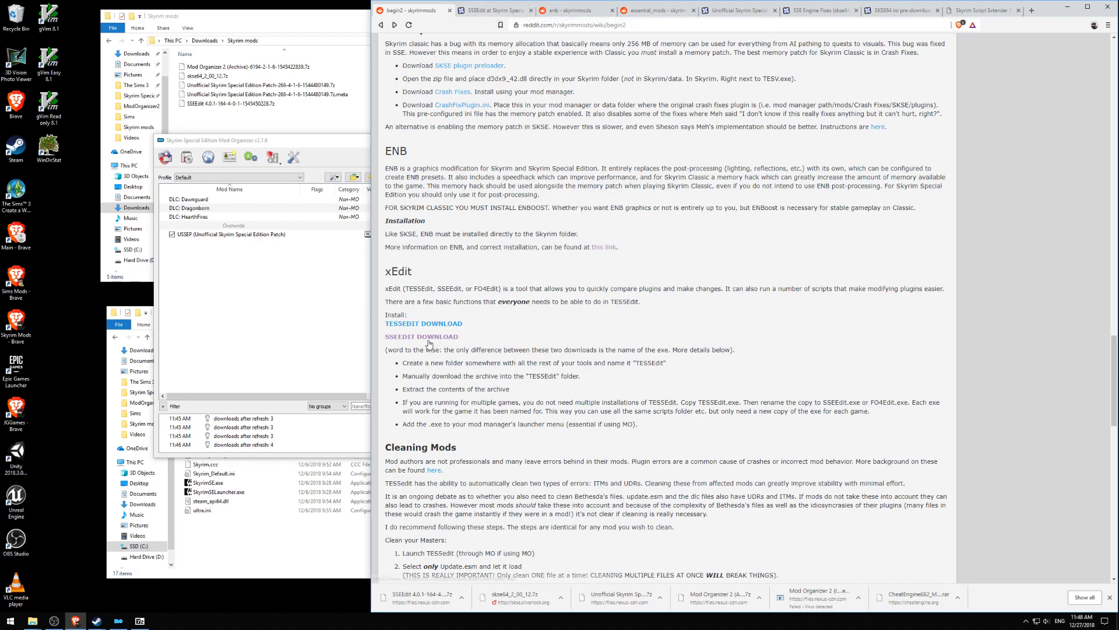
pyautogui.click(498, 10)
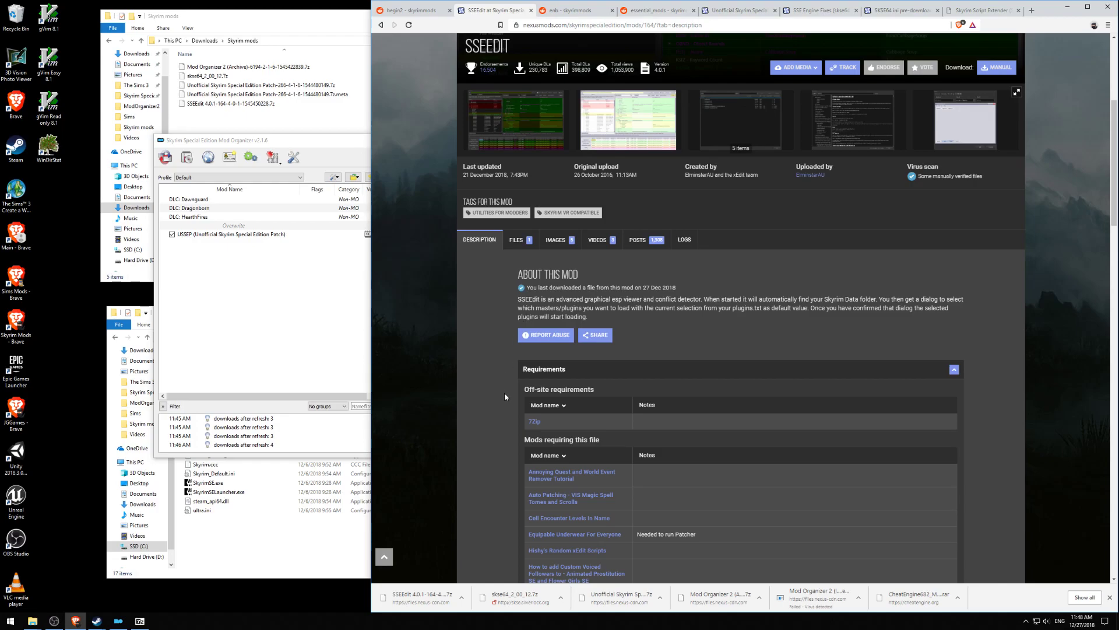
pyautogui.scroll(-15, 534, 422)
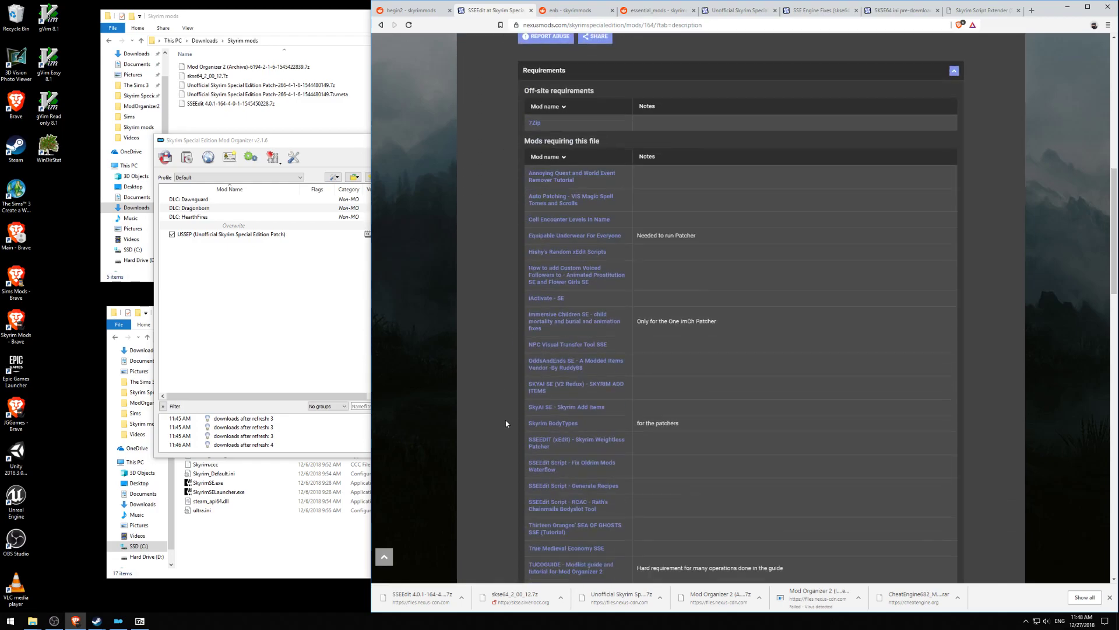
pyautogui.click(651, 197)
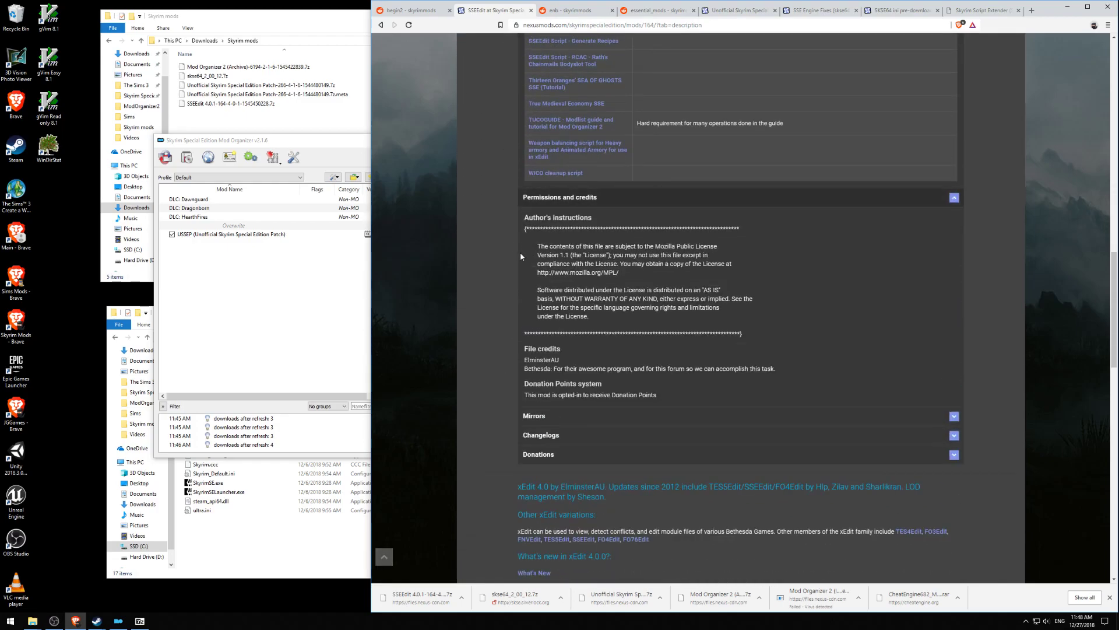
# Step: Read the author's license instructions and the file credits for SSEEdit
pyautogui.moveTo(537, 246); pyautogui.dragTo(632, 273)
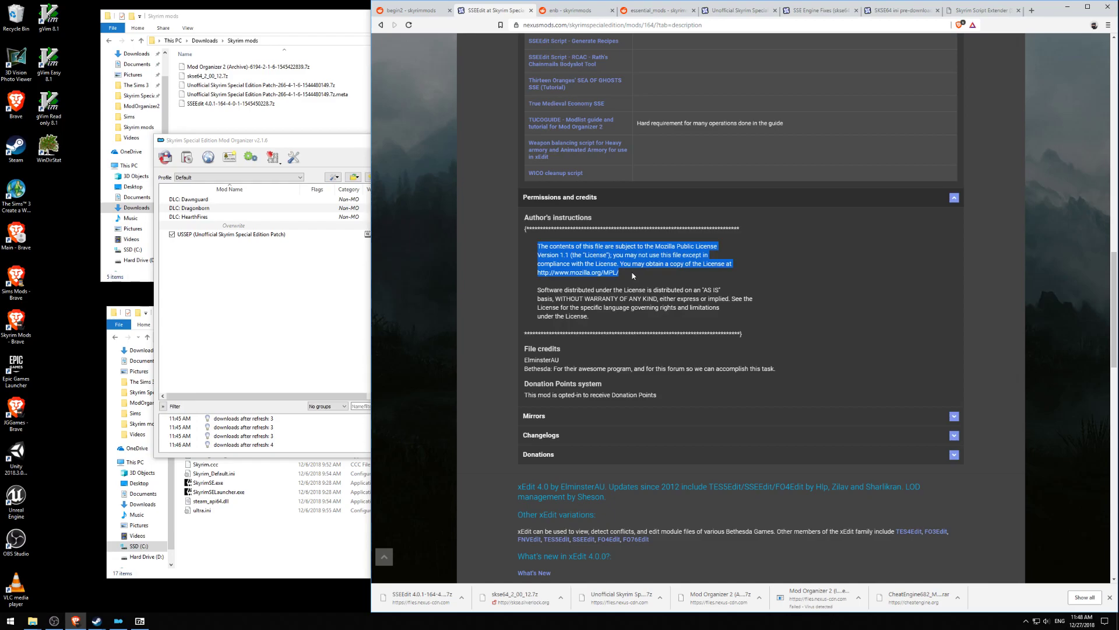
pyautogui.click(631, 276)
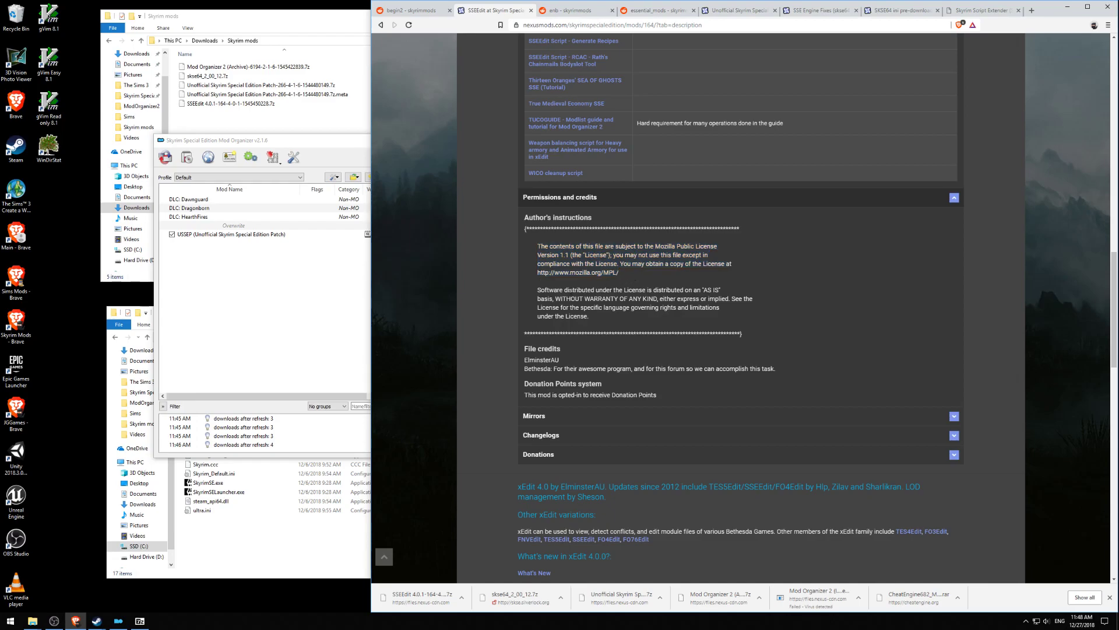
pyautogui.moveTo(537, 289); pyautogui.dragTo(615, 315)
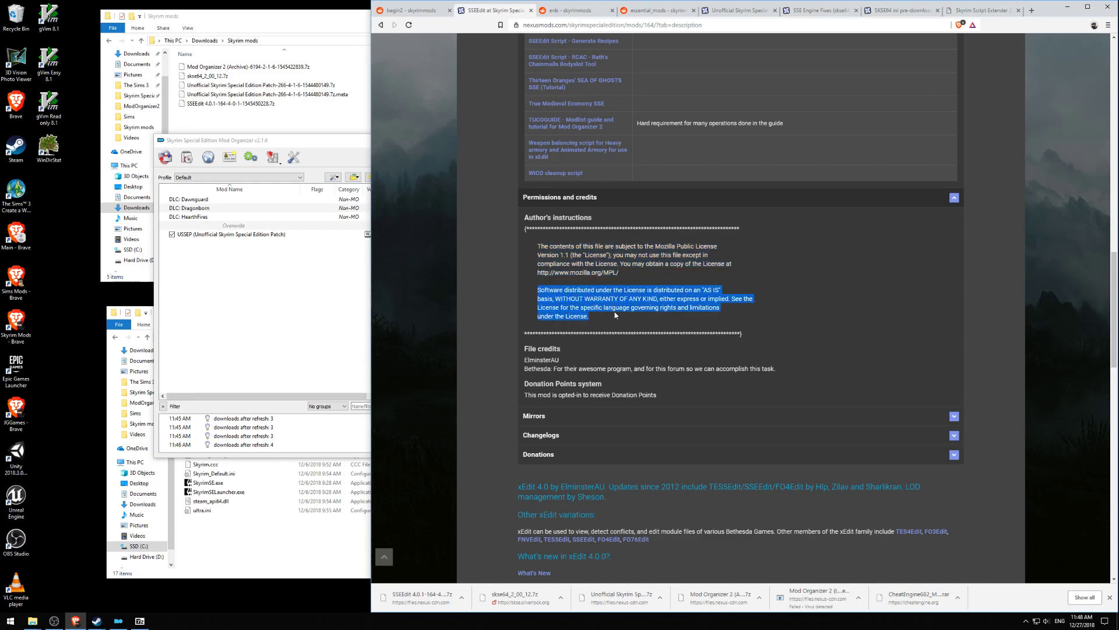
pyautogui.click(575, 355)
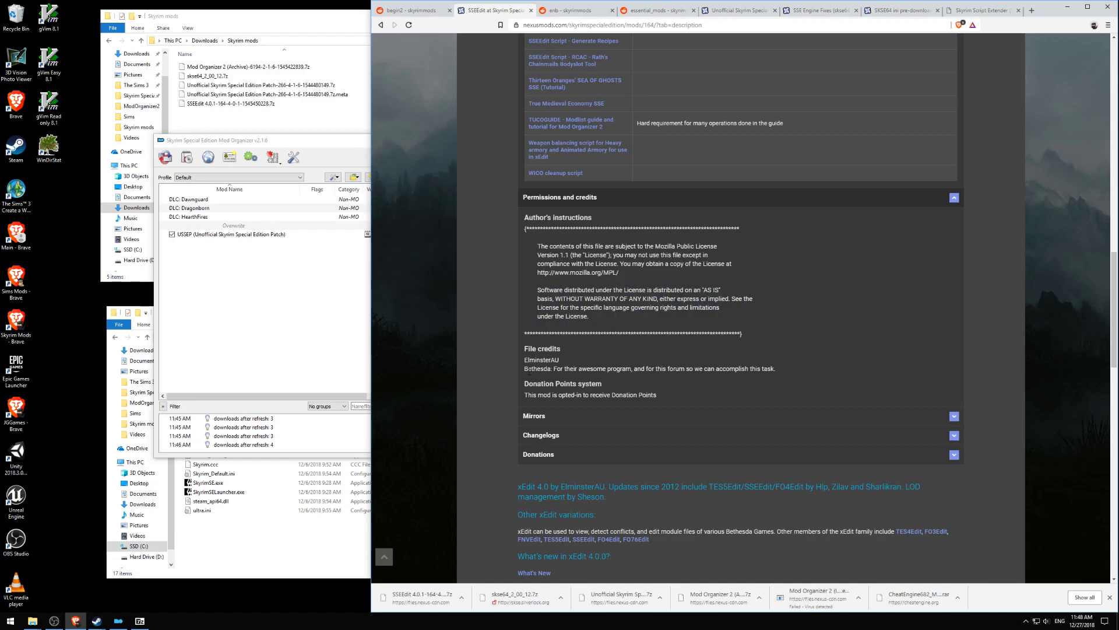
pyautogui.moveTo(526, 369); pyautogui.dragTo(683, 380)
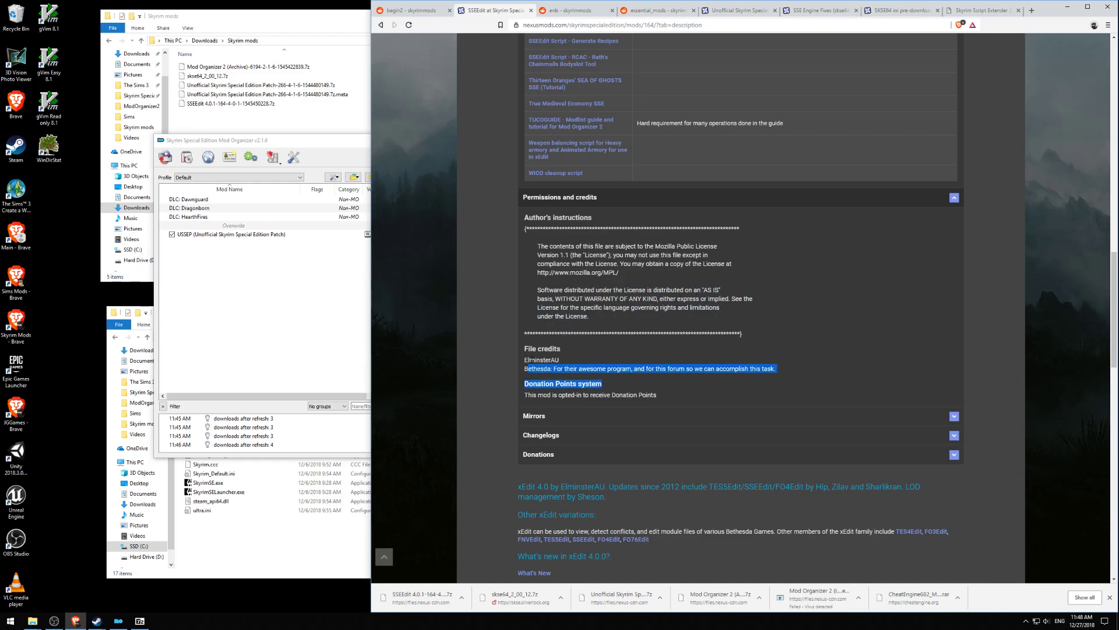
pyautogui.doubleClick(533, 360)
pyautogui.click(592, 356)
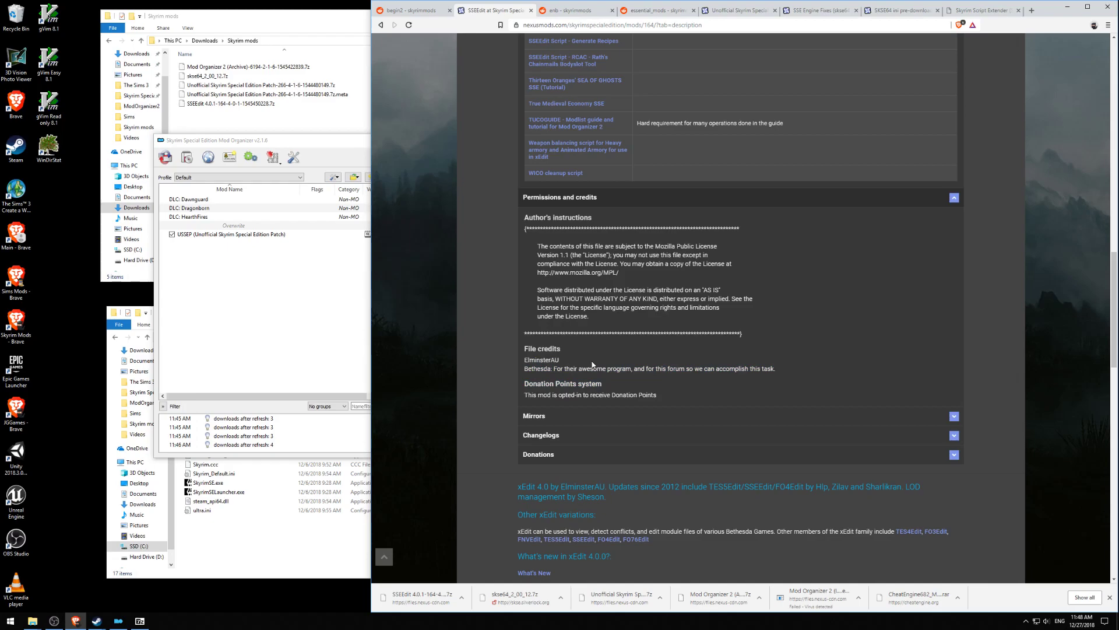
pyautogui.scroll(-3, 547, 393)
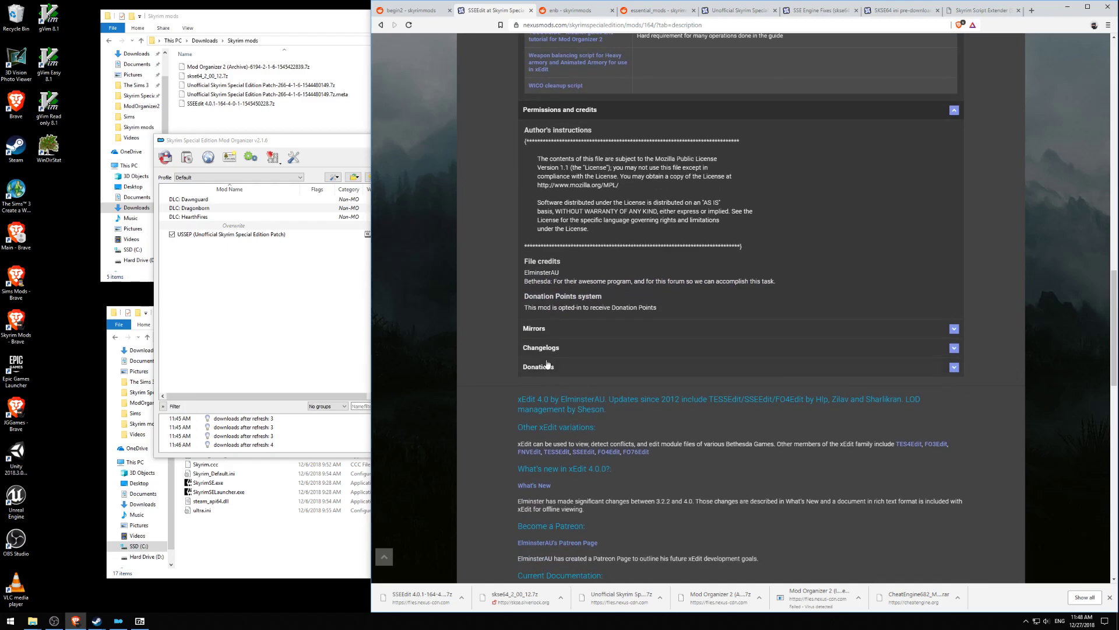
# Step: View the downloadable files offered for SSEEdit
pyautogui.click(537, 328)
pyautogui.scroll(15, 495, 314)
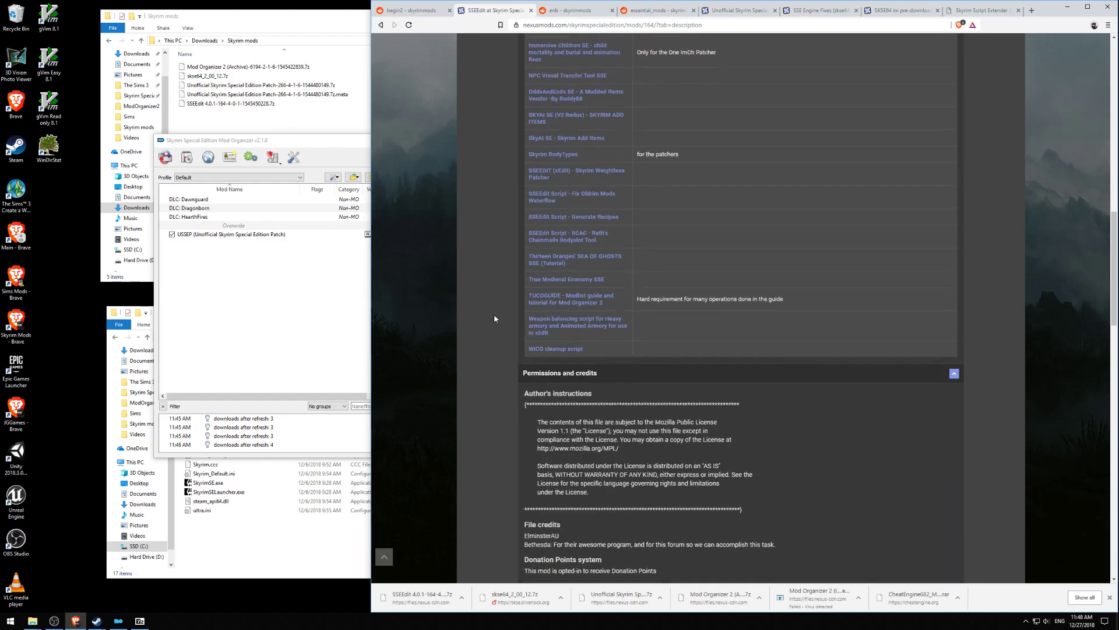
pyautogui.click(524, 329)
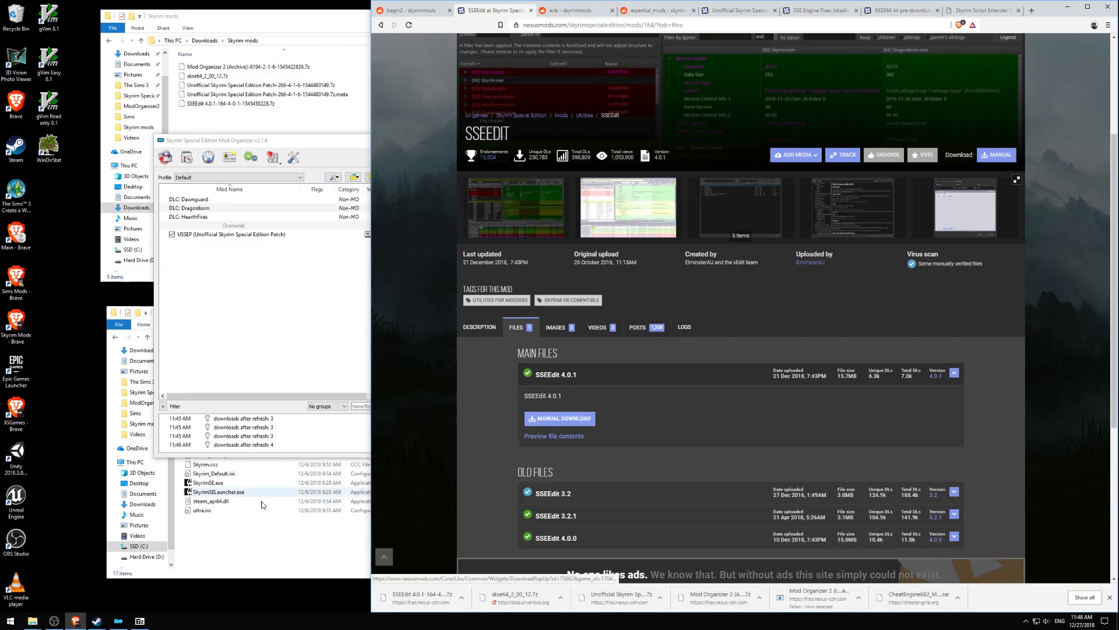
# Step: Switch to the Skyrim mods folder in File Explorer and open the downloaded SSEEdit 4.0.1 archive in 7-Zip
pyautogui.click(267, 533)
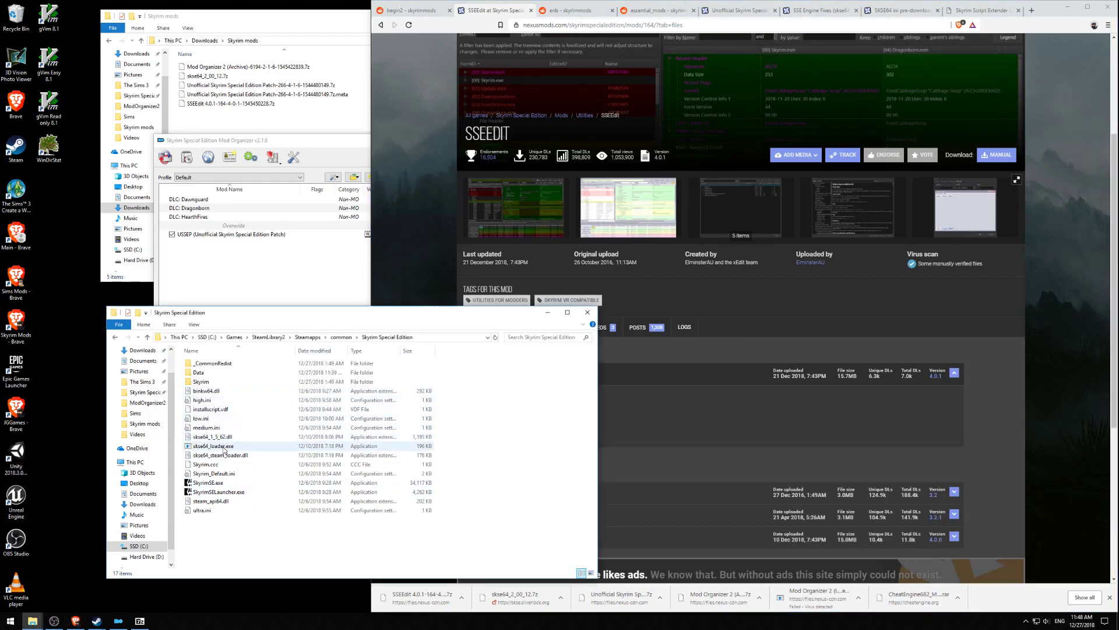
pyautogui.click(254, 250)
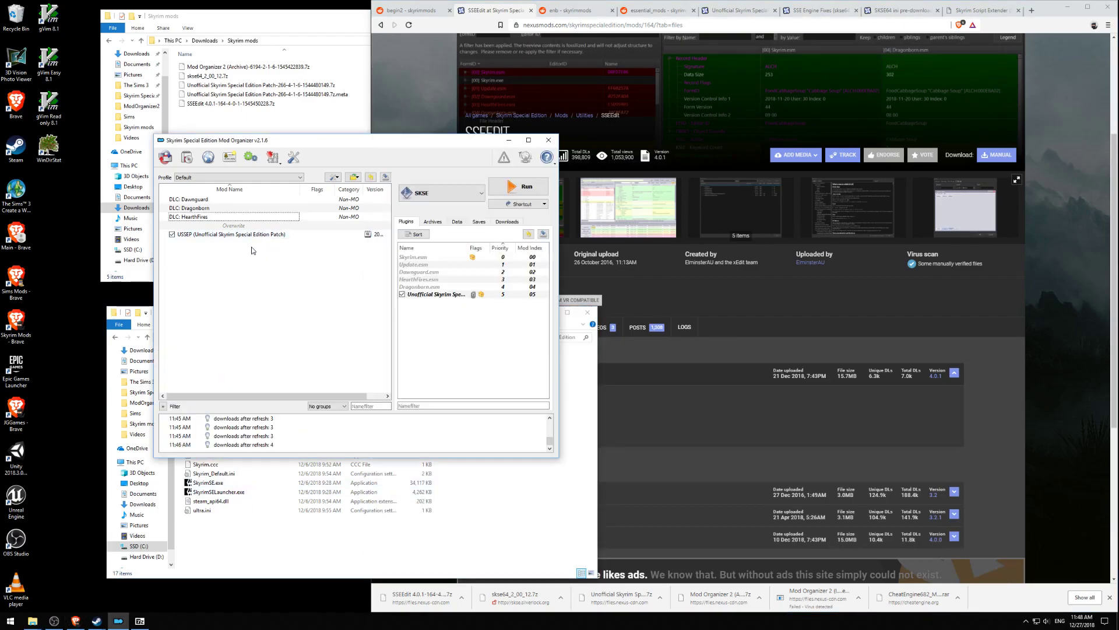
pyautogui.click(316, 12)
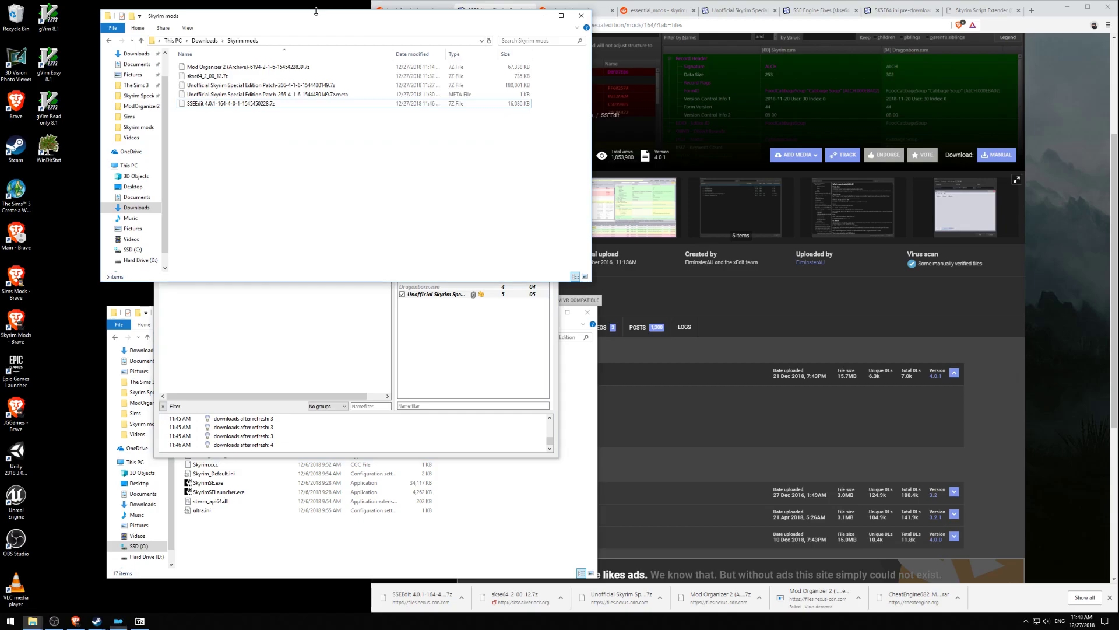
pyautogui.click(201, 105)
pyautogui.rightClick(201, 105)
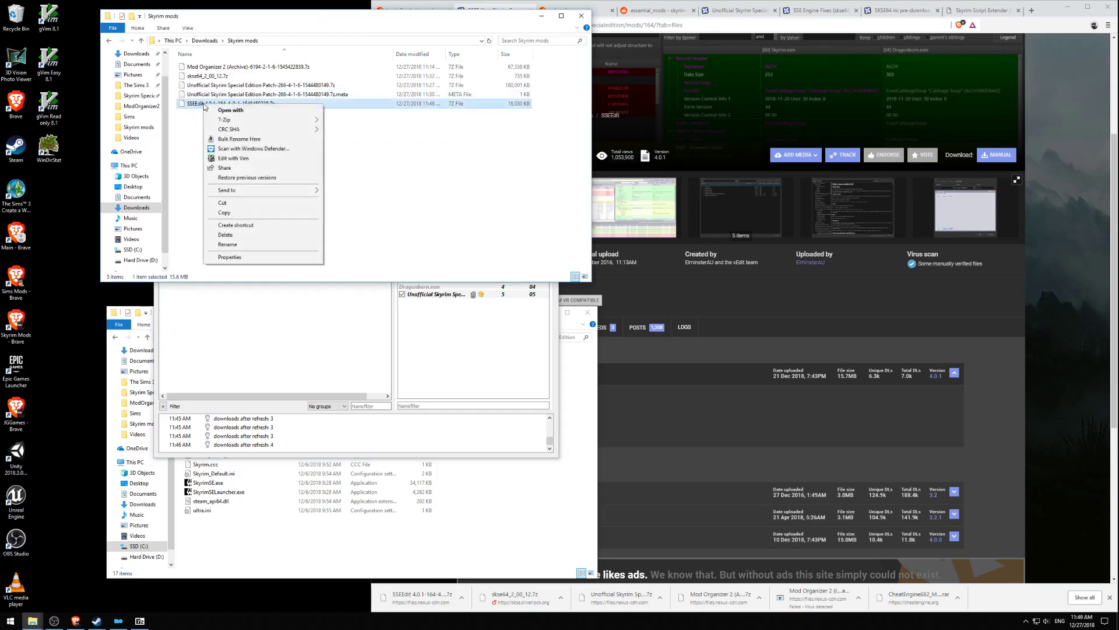
pyautogui.moveTo(264, 120)
pyautogui.click(351, 121)
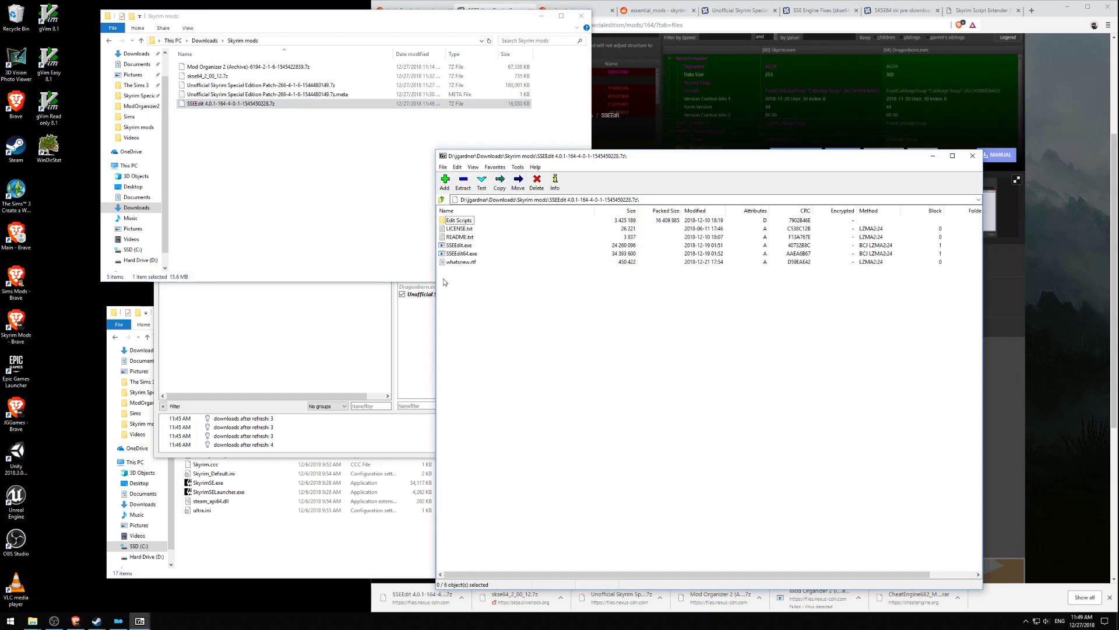
# Step: Create a new folder named xEdit inside the Games folder on the C drive
pyautogui.click(241, 165)
pyautogui.click(272, 545)
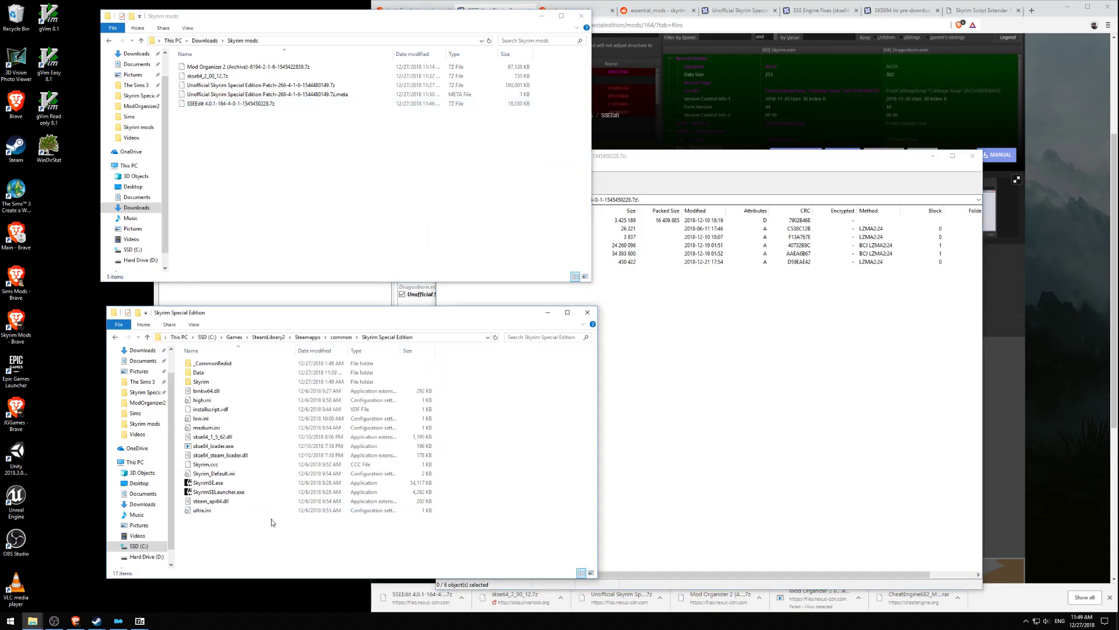
pyautogui.click(234, 337)
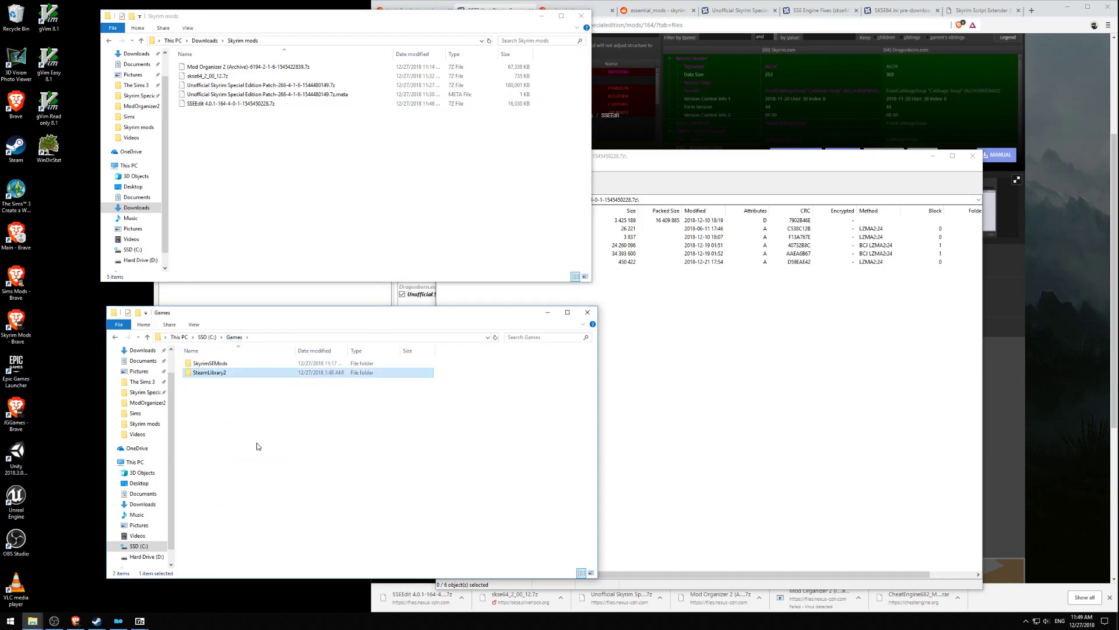
pyautogui.rightClick(256, 443)
pyautogui.moveTo(280, 558)
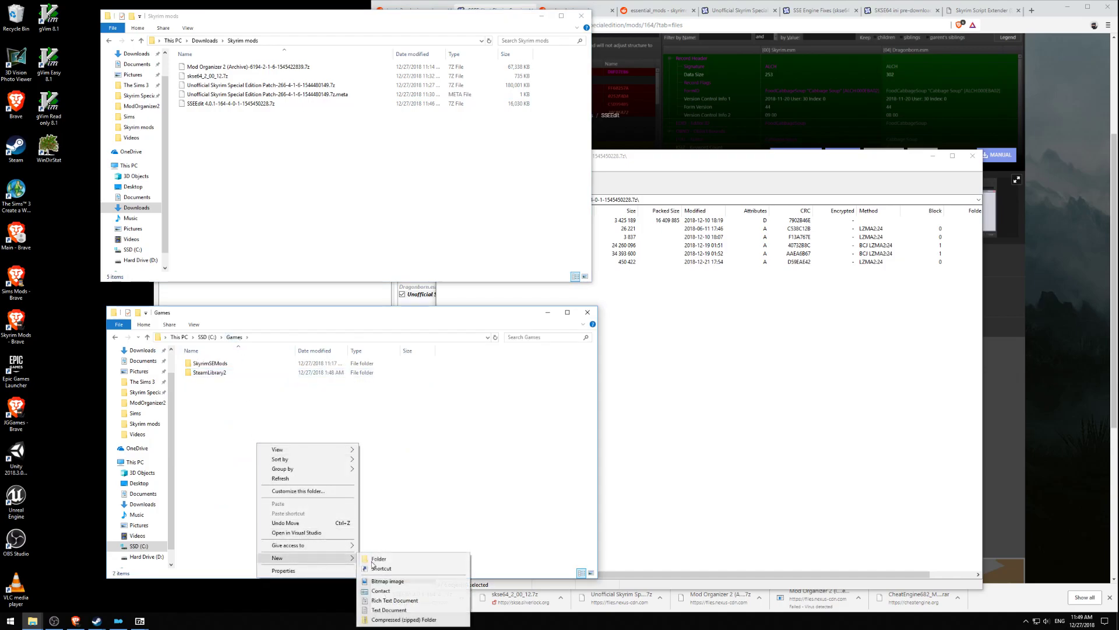
pyautogui.click(408, 560)
pyautogui.write('xEdit')
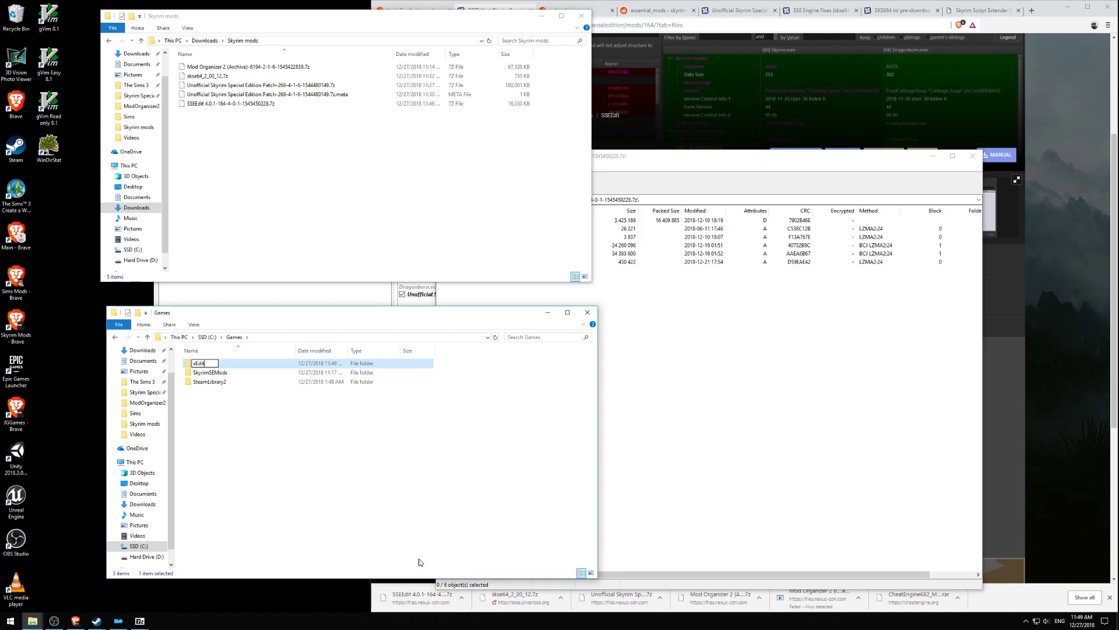
pyautogui.press('Return')
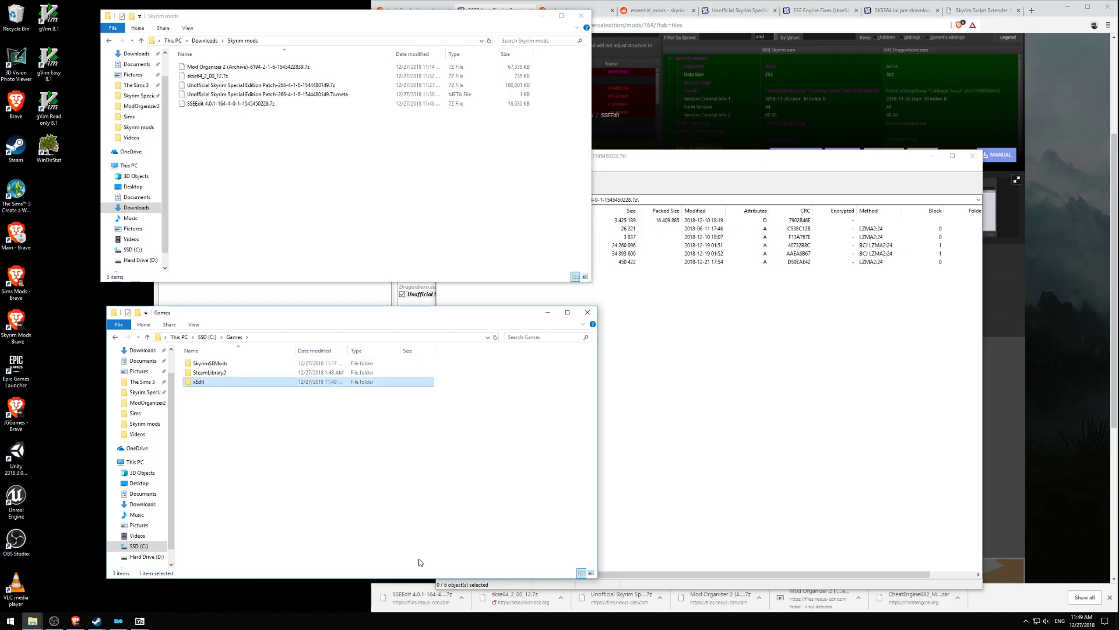
# Step: Extract the entire contents of the SSEEdit archive into the xEdit folder and close the archive
pyautogui.doubleClick(201, 384)
pyautogui.click(738, 402)
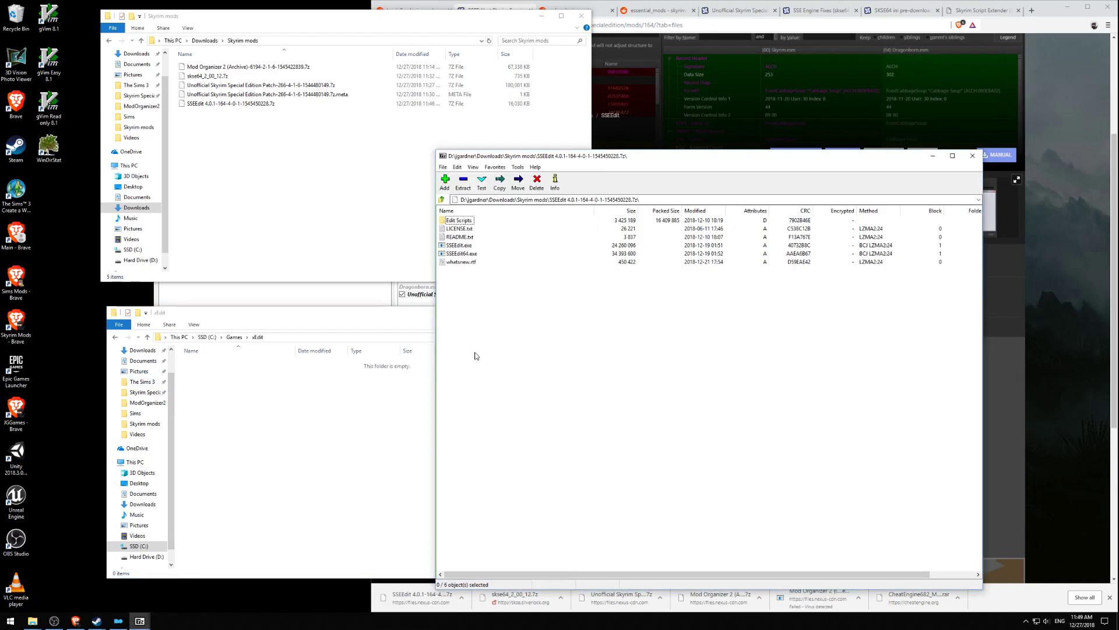
pyautogui.moveTo(471, 359); pyautogui.dragTo(279, 416)
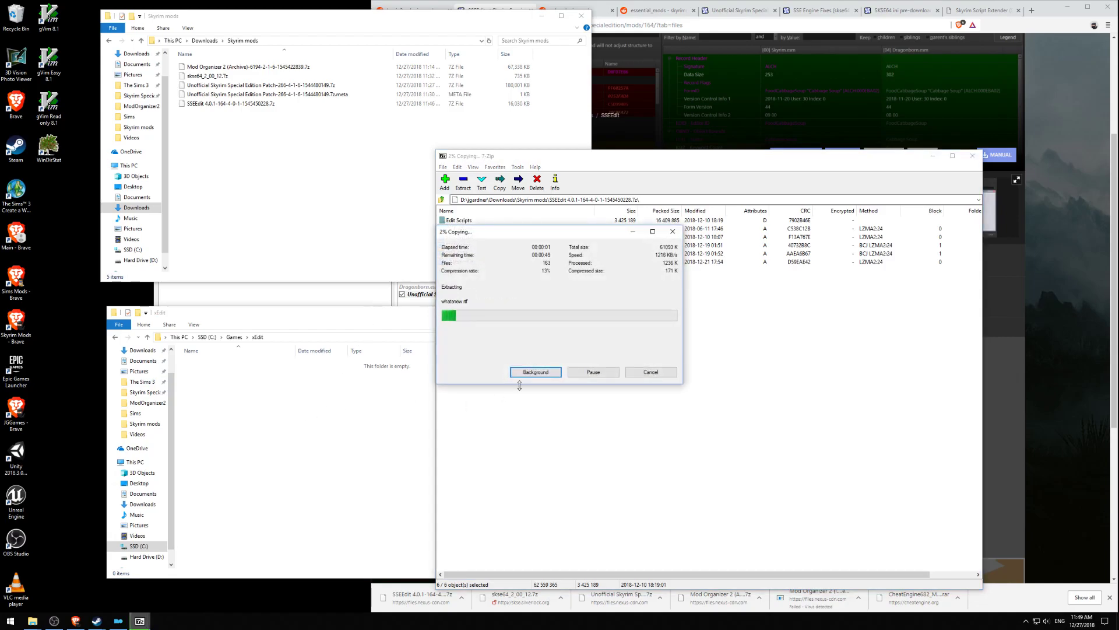
pyautogui.click(227, 493)
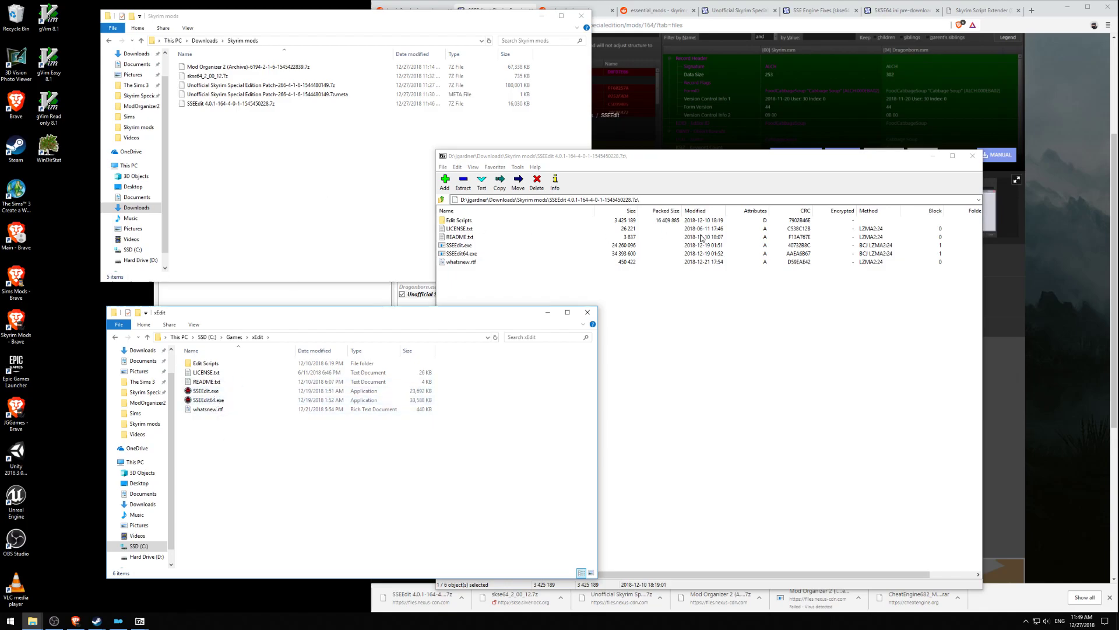
pyautogui.click(784, 310)
pyautogui.click(973, 155)
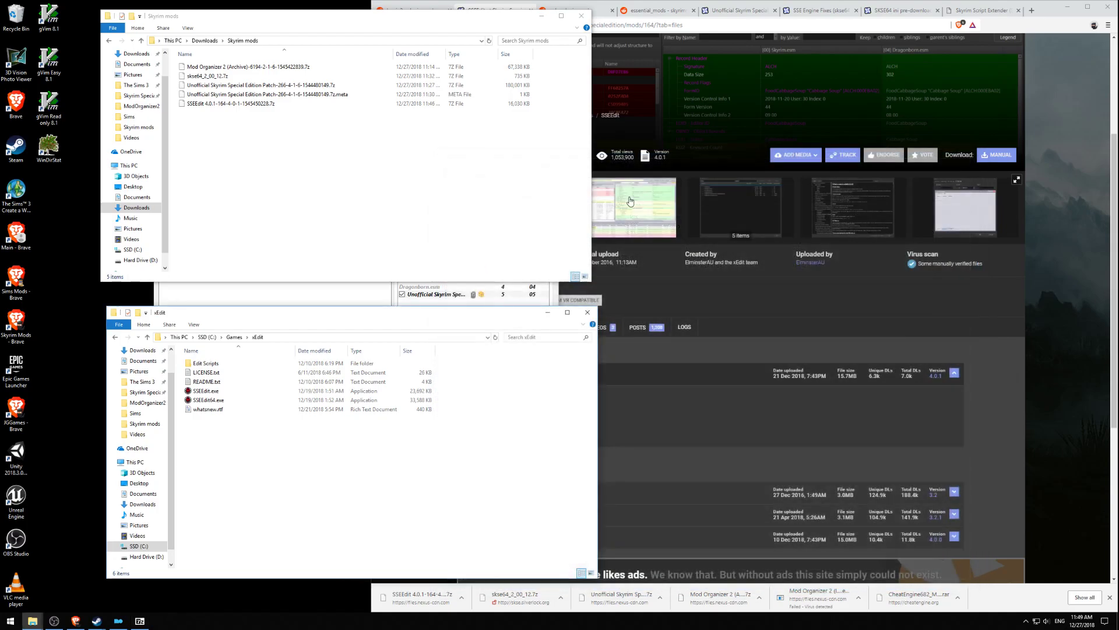
# Step: Switch to Mod Organizer and add SSEEdit64.exe from C:\Games\xEdit as an executable titled SSEEdit64
pyautogui.click(334, 295)
pyautogui.click(425, 194)
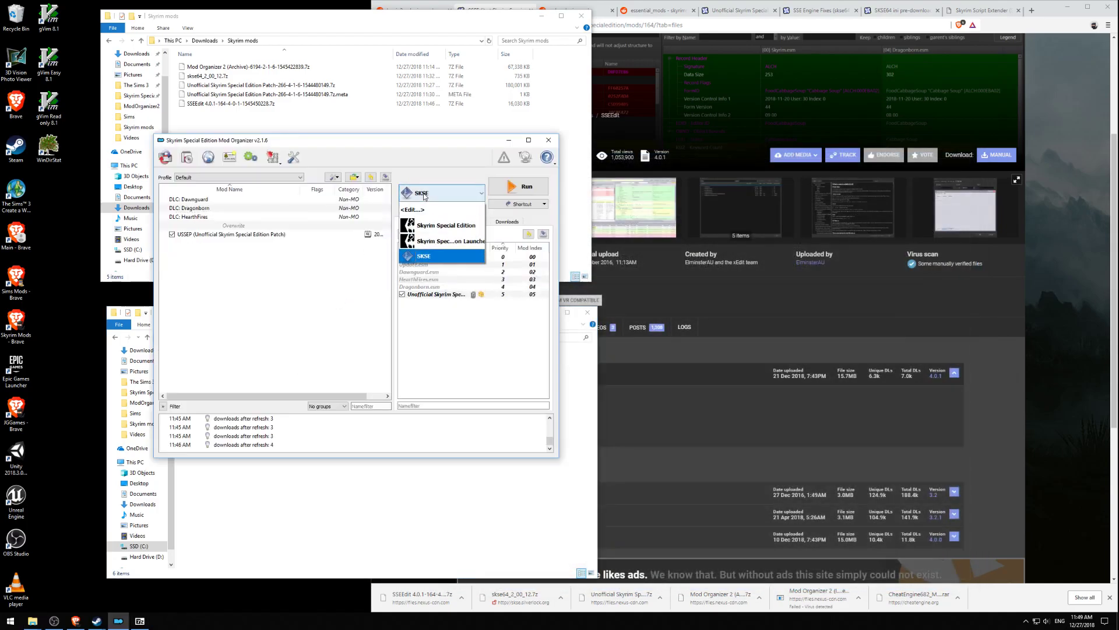
pyautogui.click(423, 211)
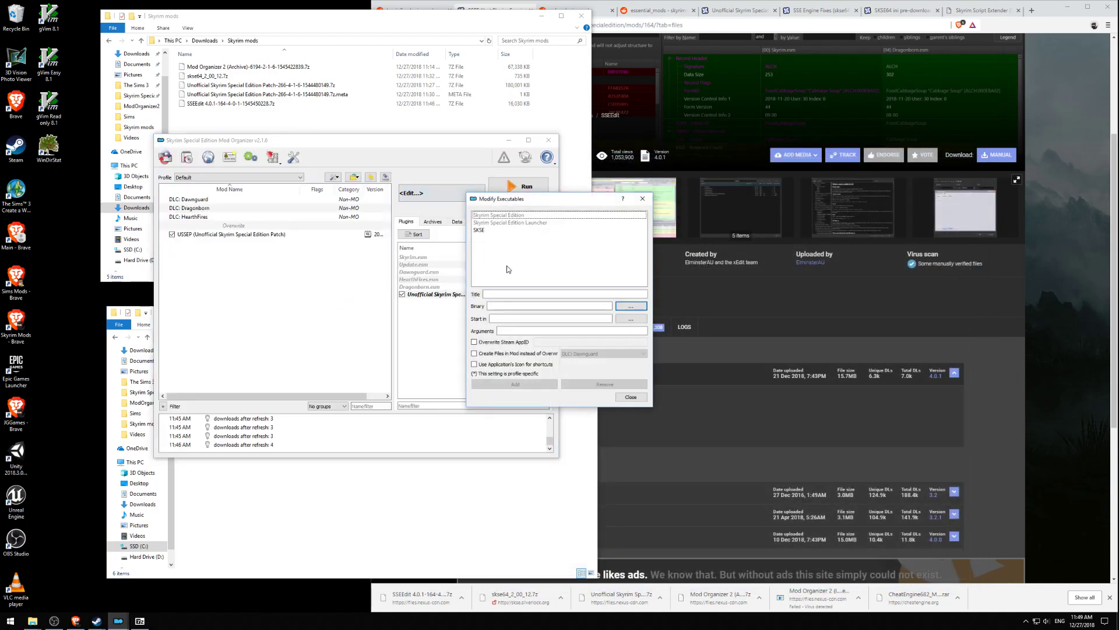
pyautogui.click(631, 306)
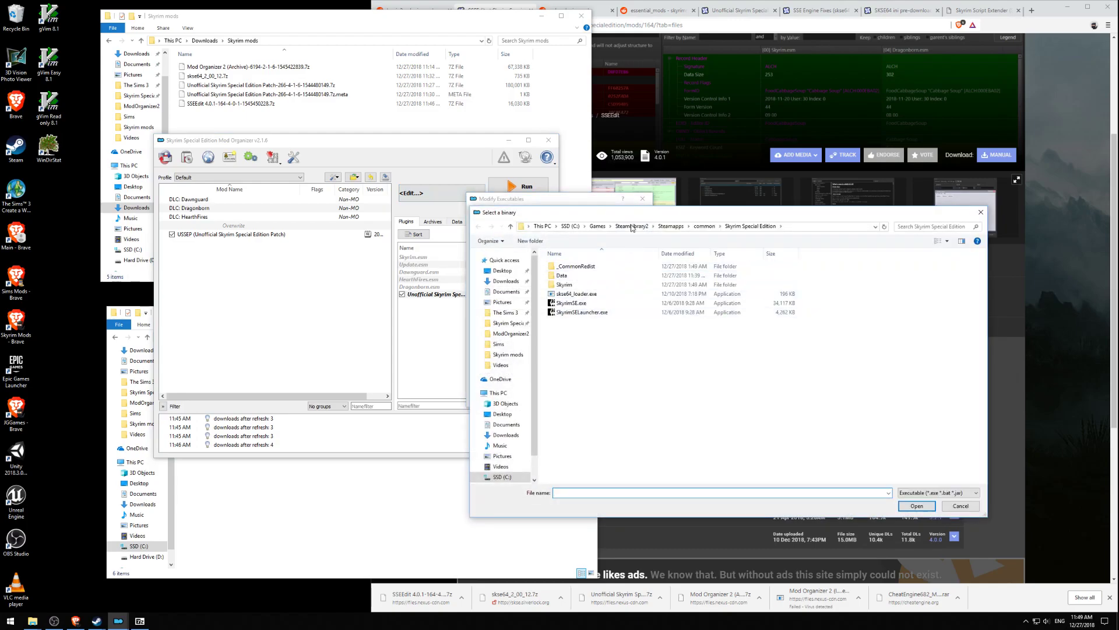
pyautogui.click(598, 227)
pyautogui.click(563, 285)
pyautogui.doubleClick(563, 285)
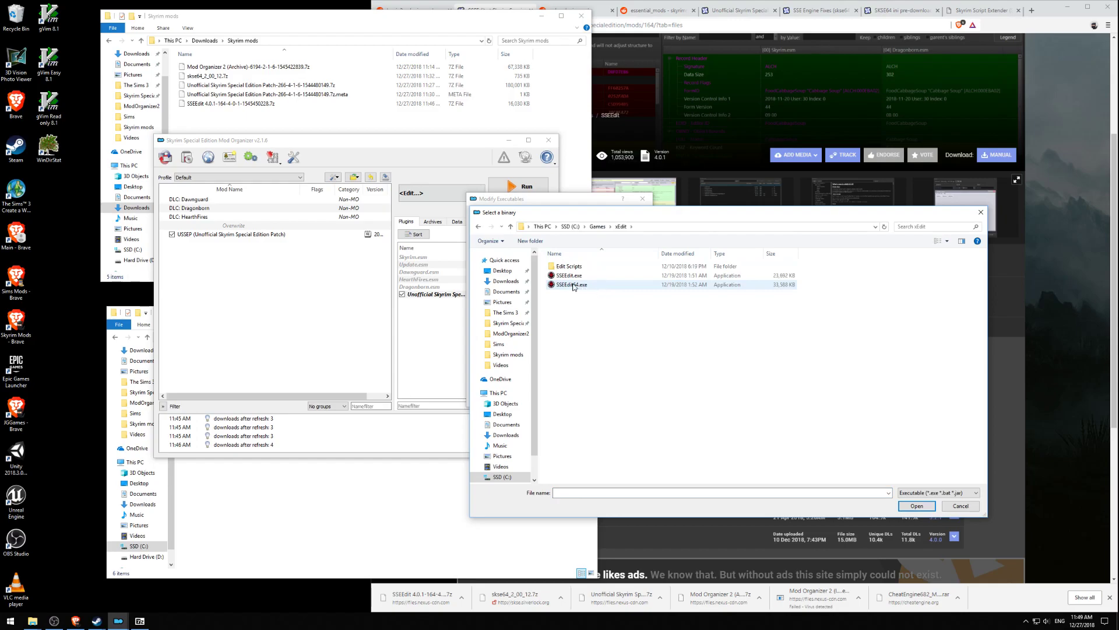
pyautogui.click(574, 285)
pyautogui.click(916, 505)
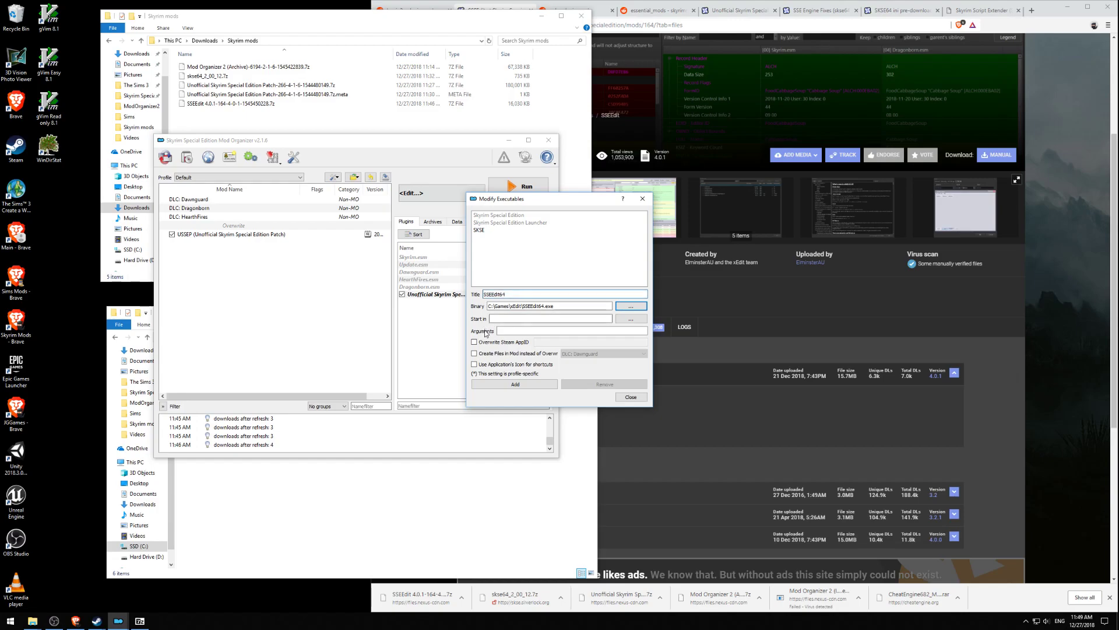
pyautogui.click(502, 386)
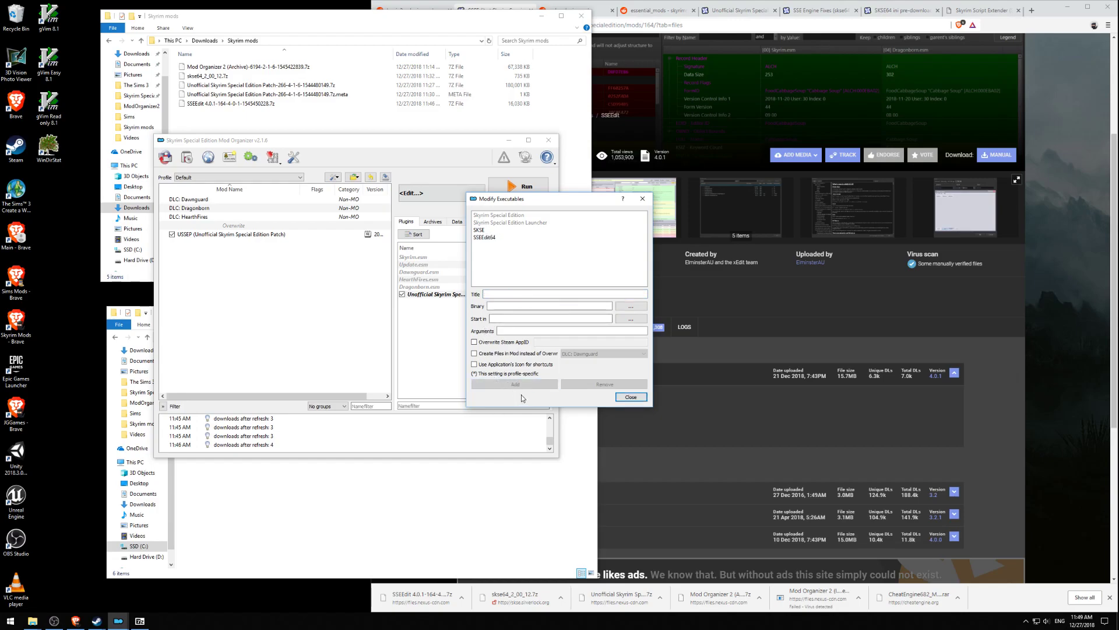
pyautogui.click(631, 396)
# Step: Launch SSEEdit64 through Mod Organizer and decline to continue with the 64-bit version
pyautogui.click(431, 197)
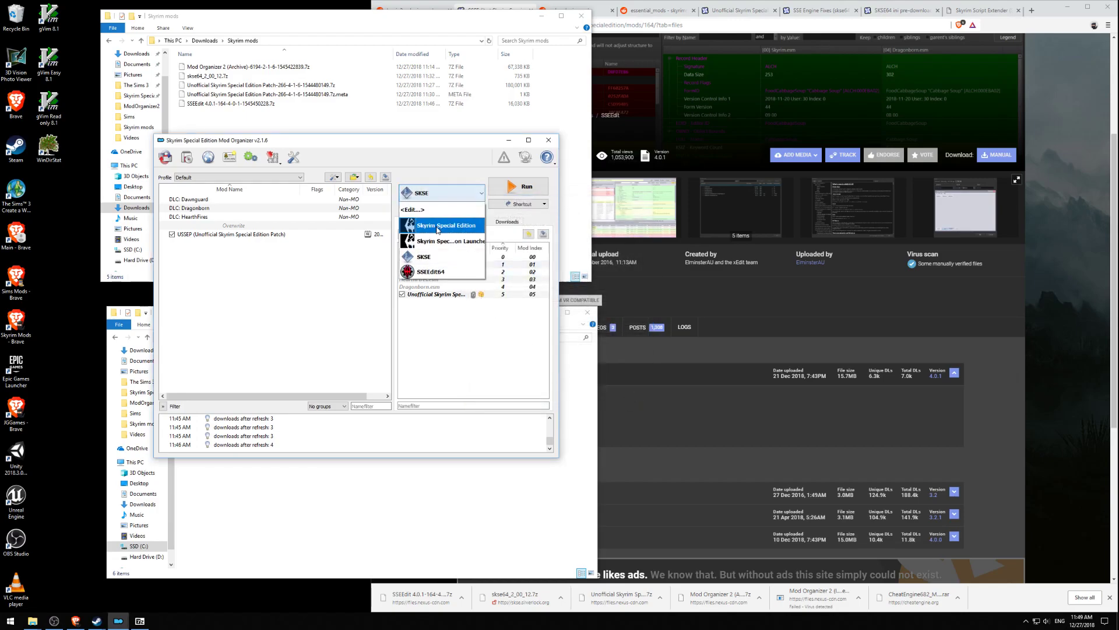
pyautogui.click(431, 272)
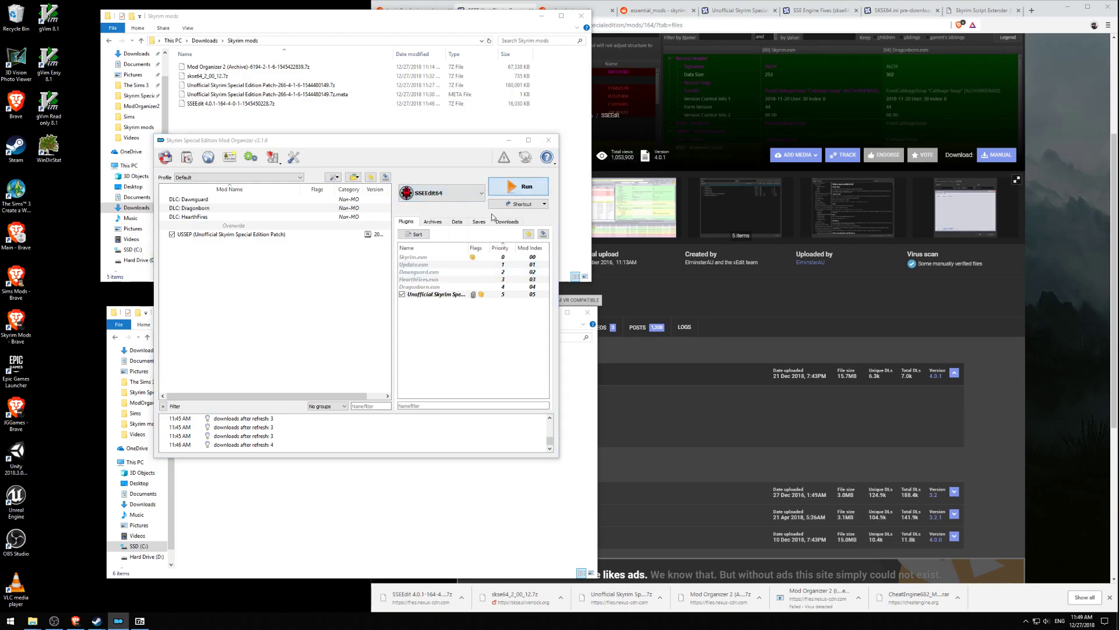
pyautogui.click(518, 187)
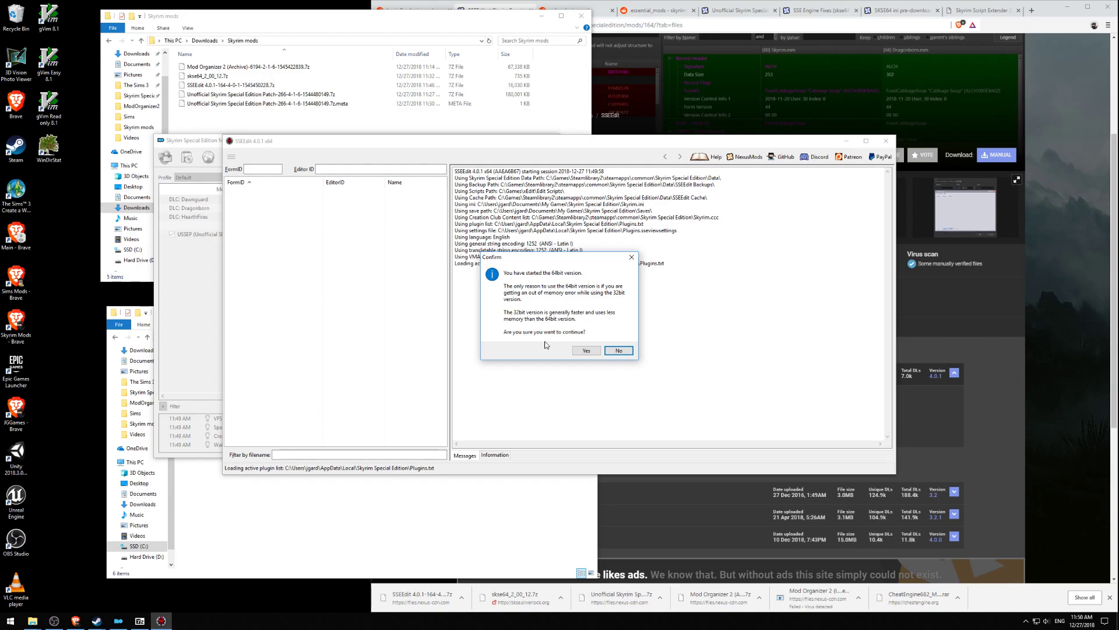
pyautogui.click(617, 350)
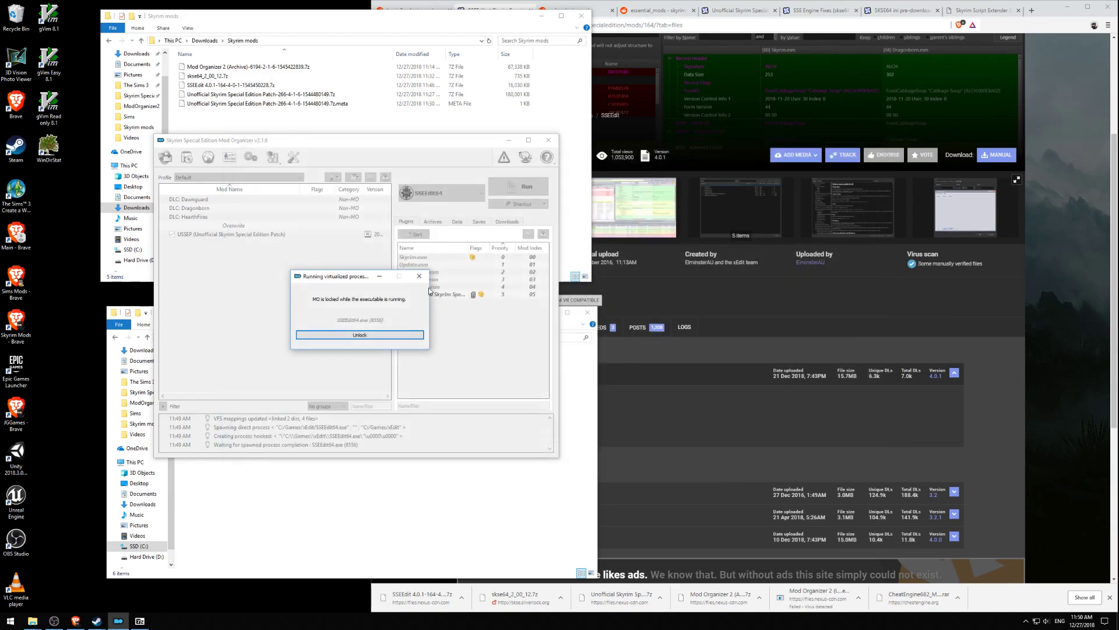
# Step: Add SSEEdit.exe from C:\Games\xEdit to the Mod Organizer executables under the title SSEEdit32
pyautogui.click(442, 192)
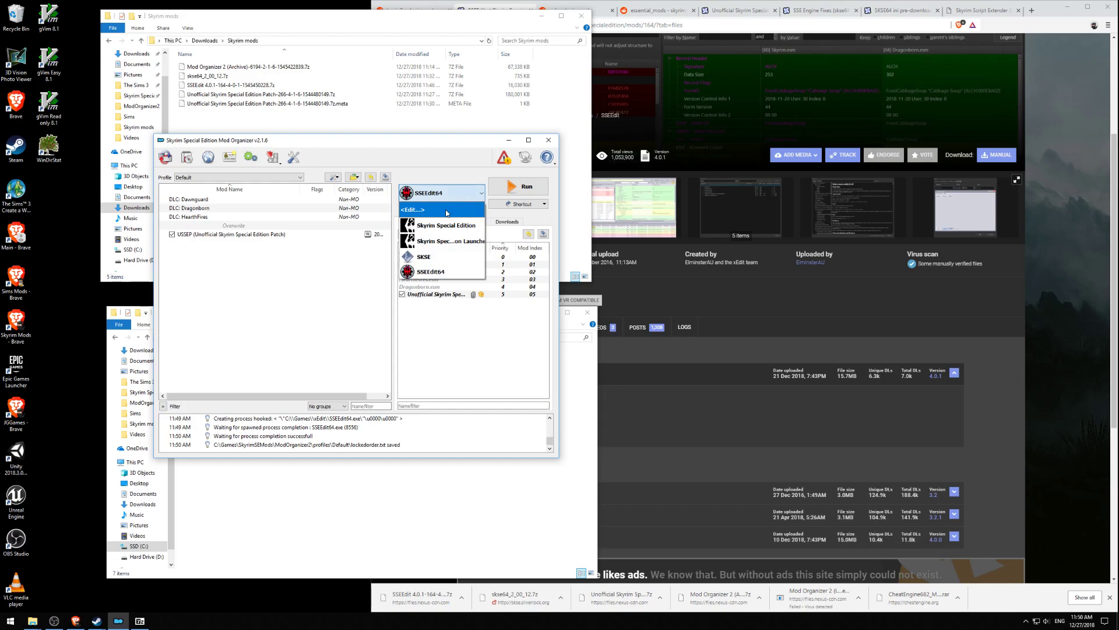
pyautogui.click(472, 276)
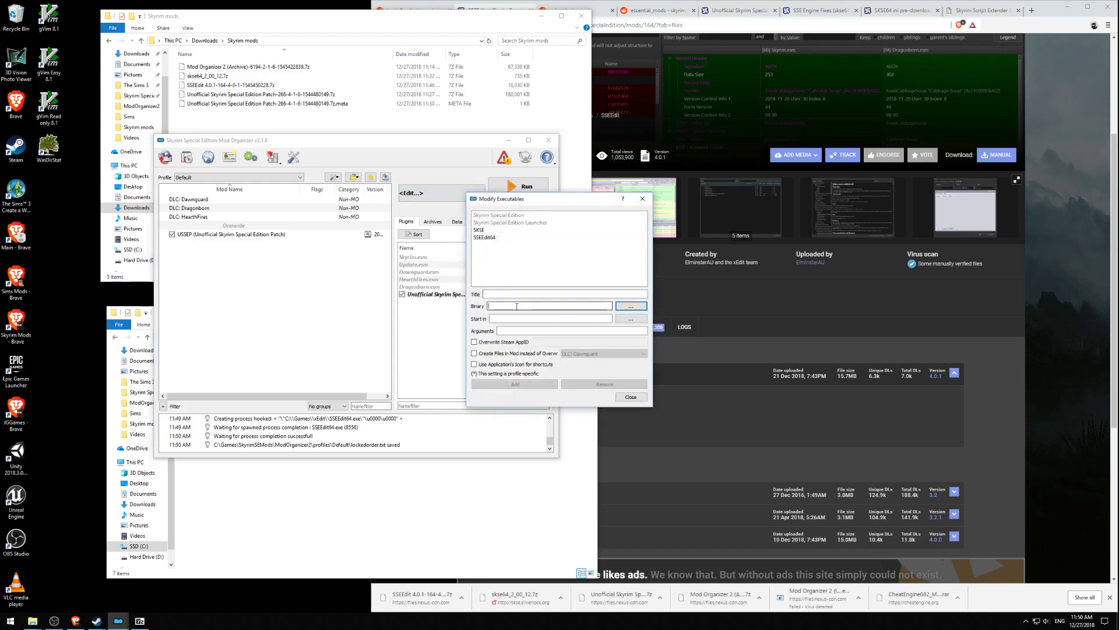
pyautogui.click(640, 307)
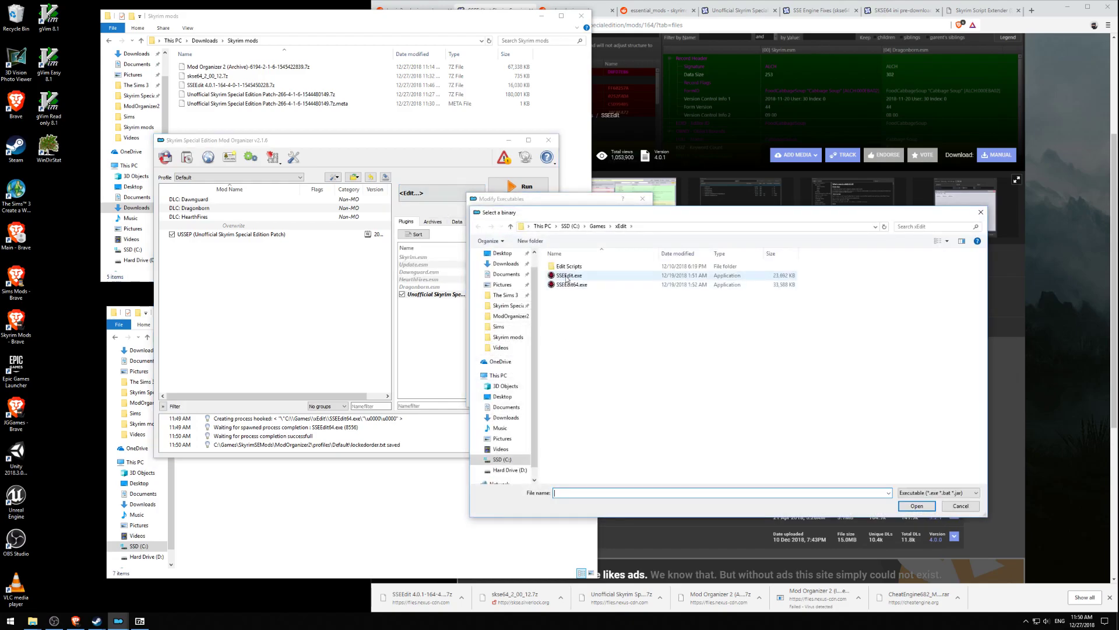
pyautogui.doubleClick(570, 277)
pyautogui.click(539, 293)
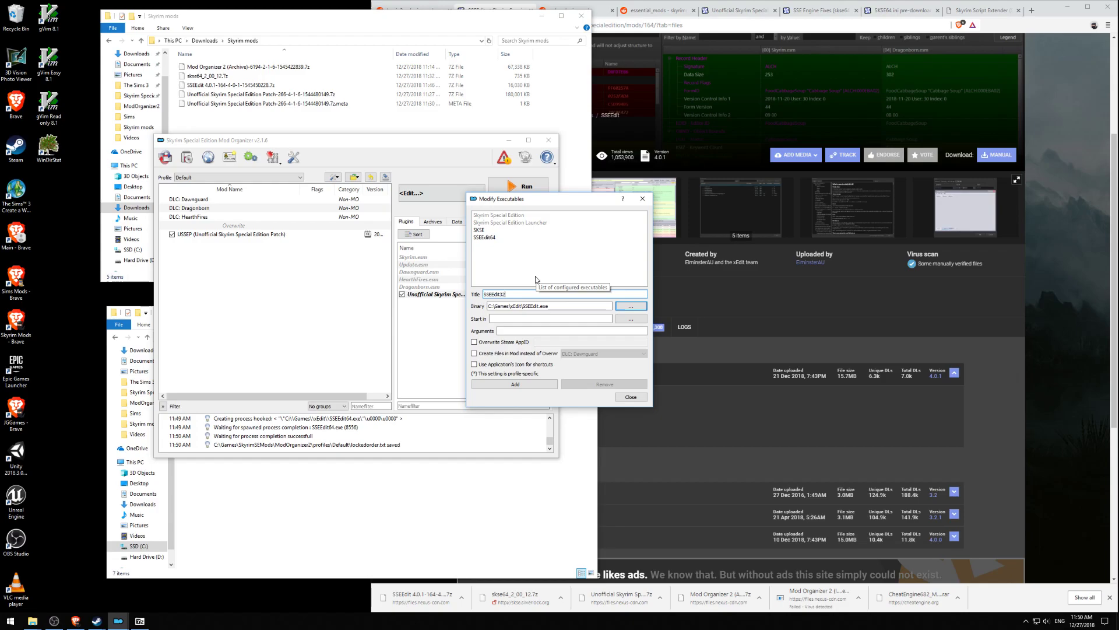
pyautogui.click(532, 387)
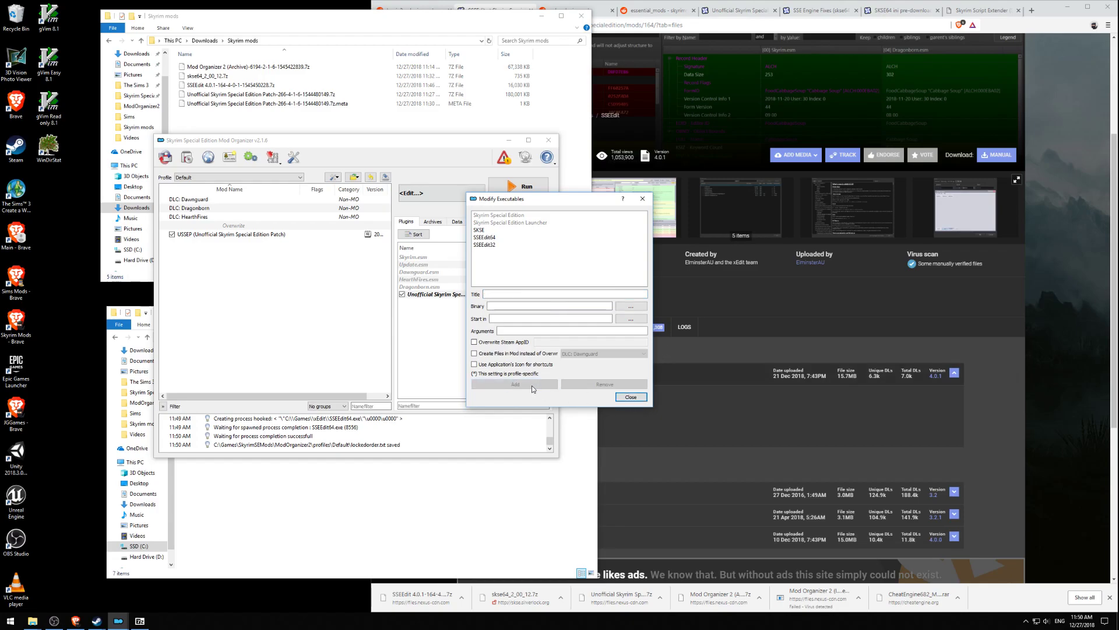
pyautogui.click(630, 397)
# Step: Run SSEEdit32 through Mod Organizer and dismiss the What's New notes and the developer message
pyautogui.click(455, 192)
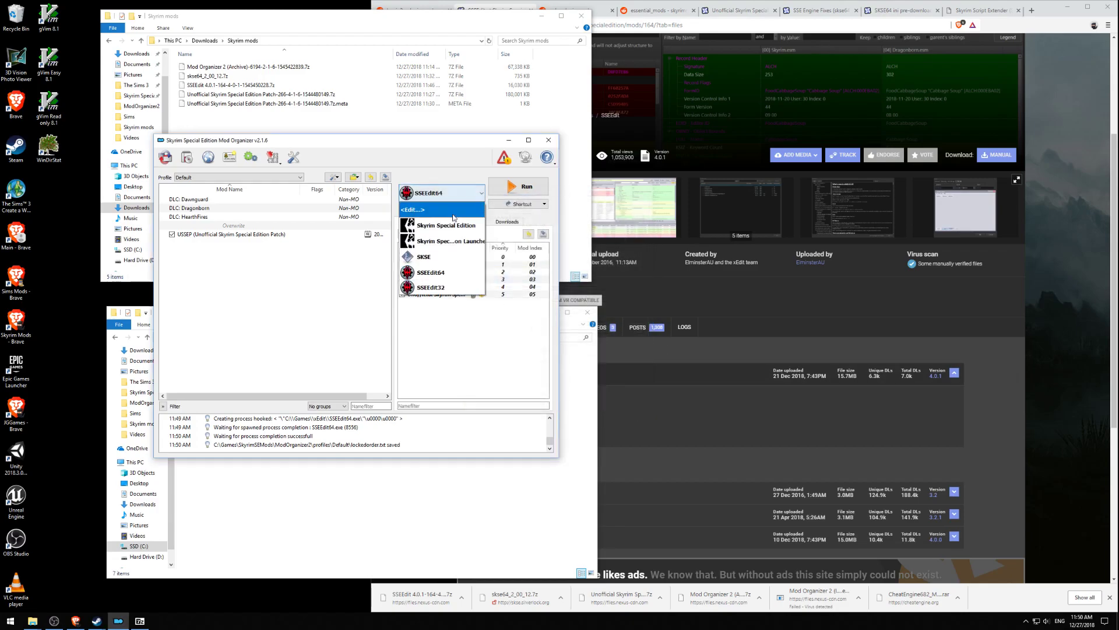
pyautogui.click(431, 288)
pyautogui.click(508, 187)
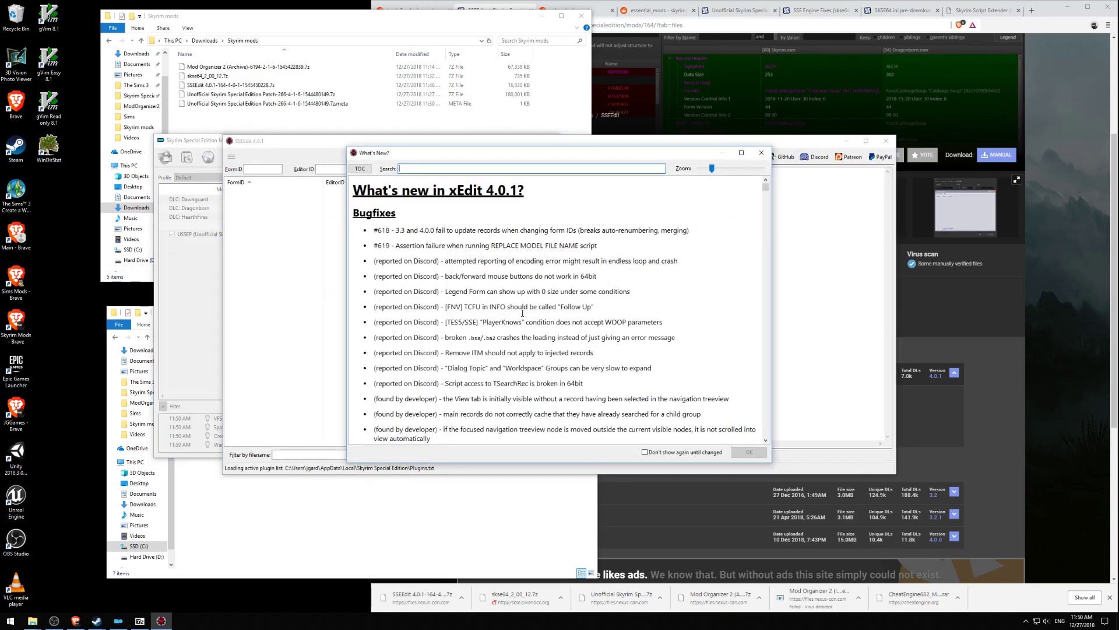
pyautogui.scroll(-15, 448, 237)
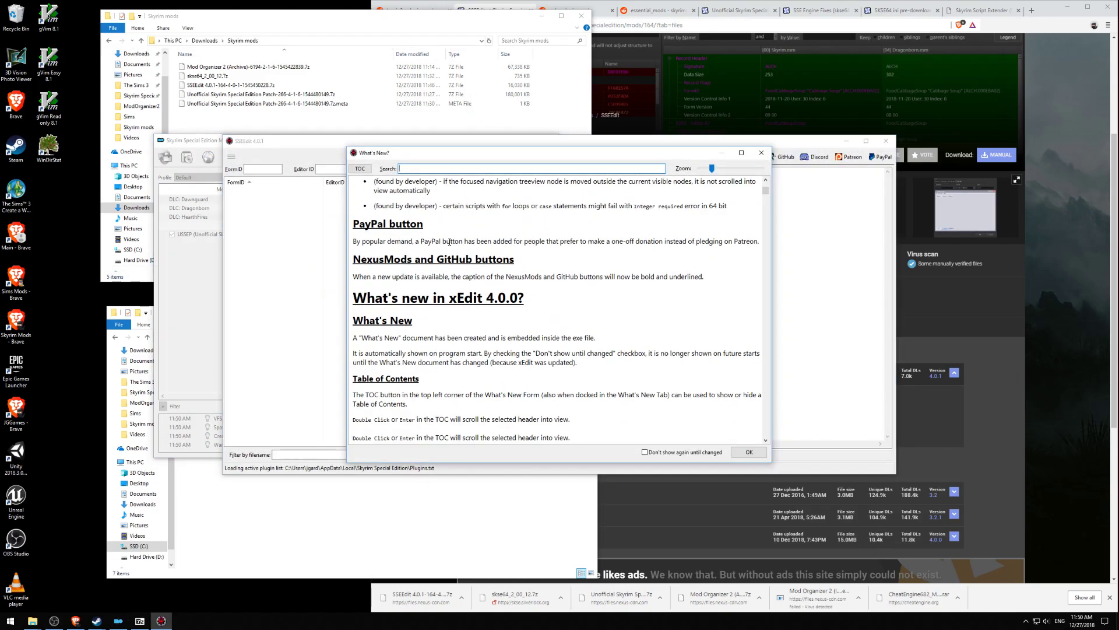
pyautogui.click(748, 453)
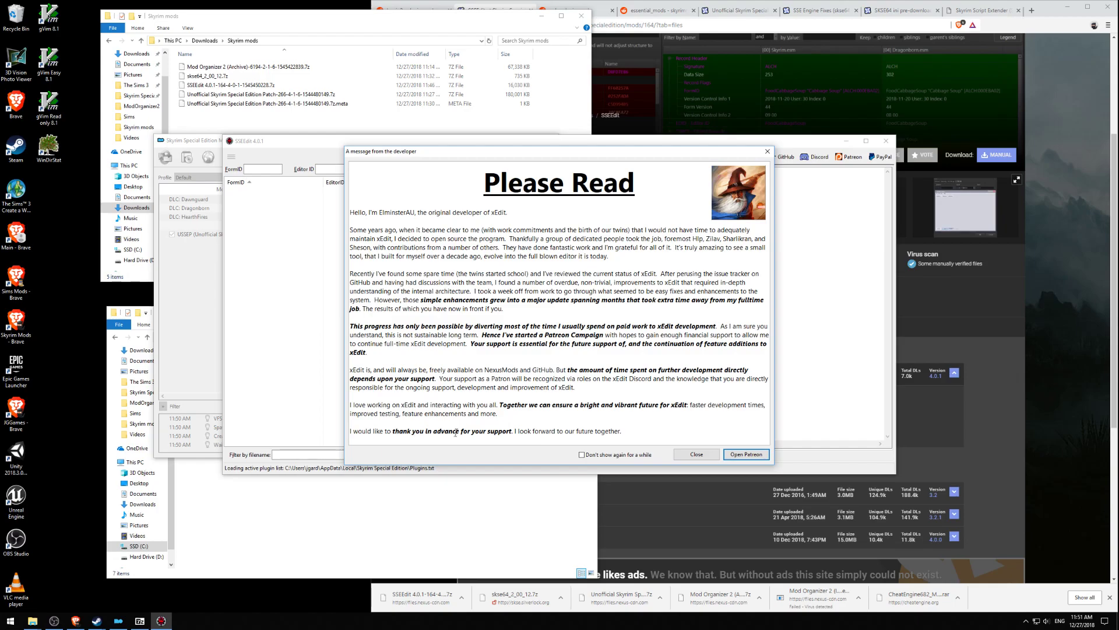
pyautogui.click(696, 454)
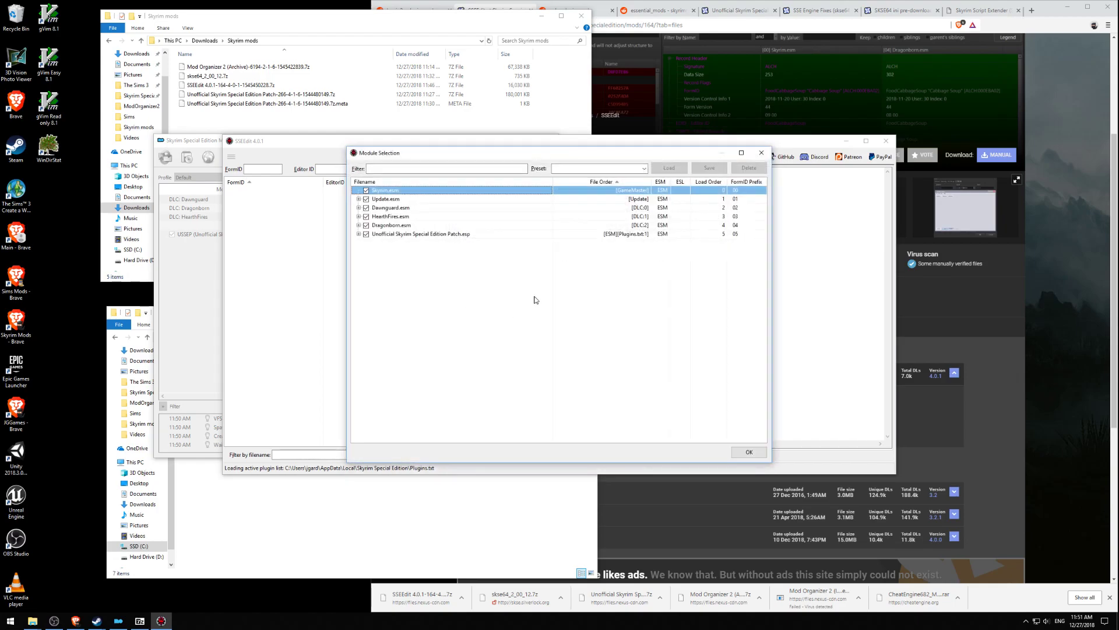
# Step: Load all the preselected modules in SSEEdit, close the Patreon notice and advance to another tip
pyautogui.click(752, 455)
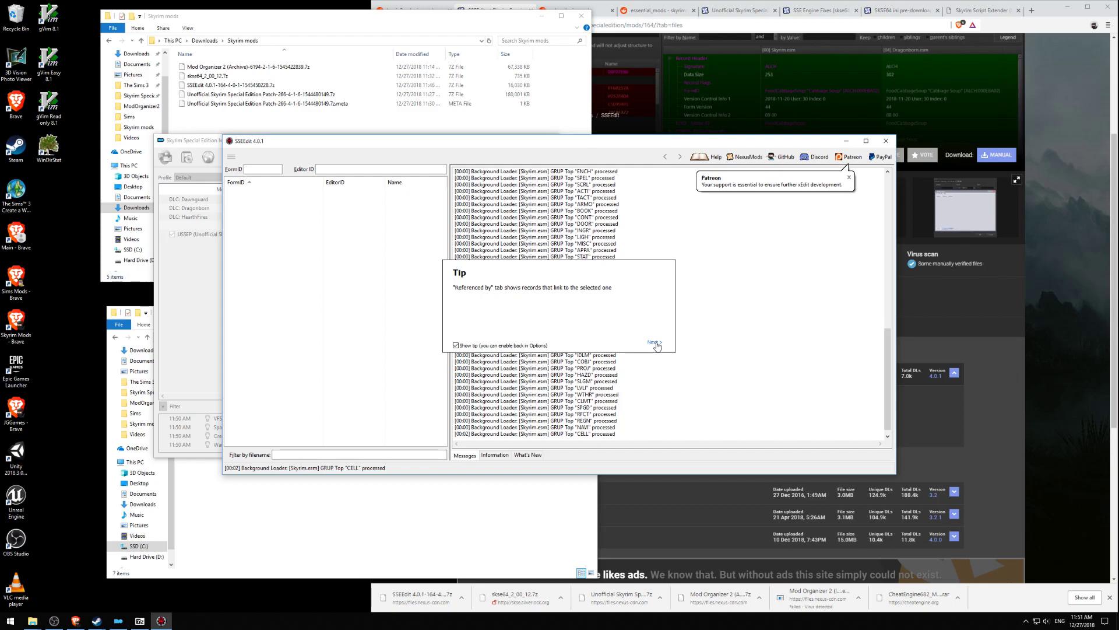
pyautogui.click(850, 182)
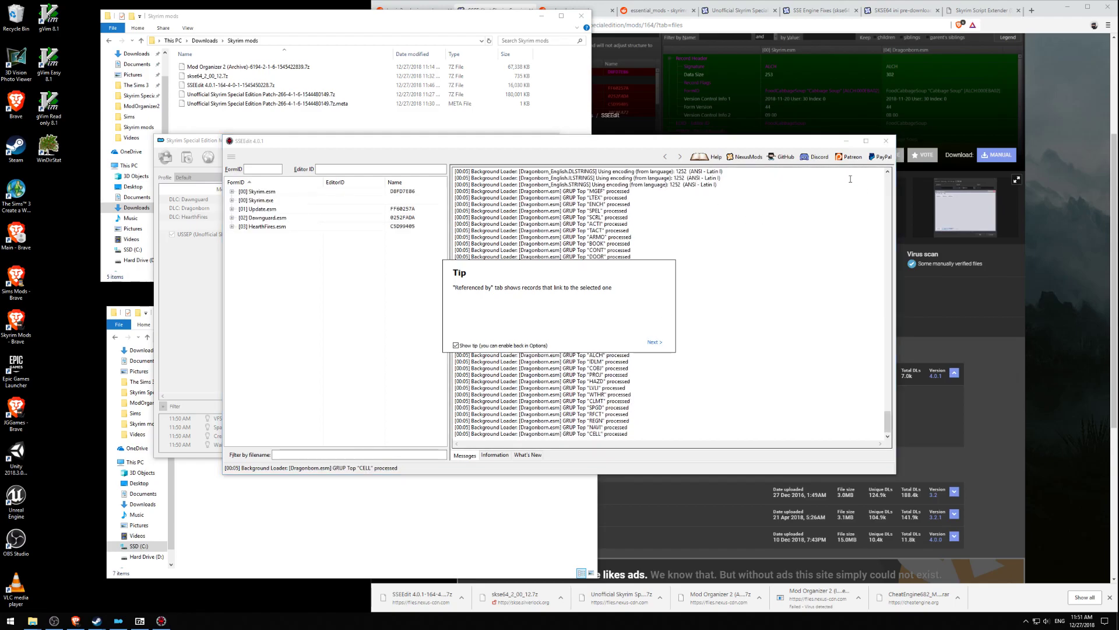
pyautogui.click(654, 343)
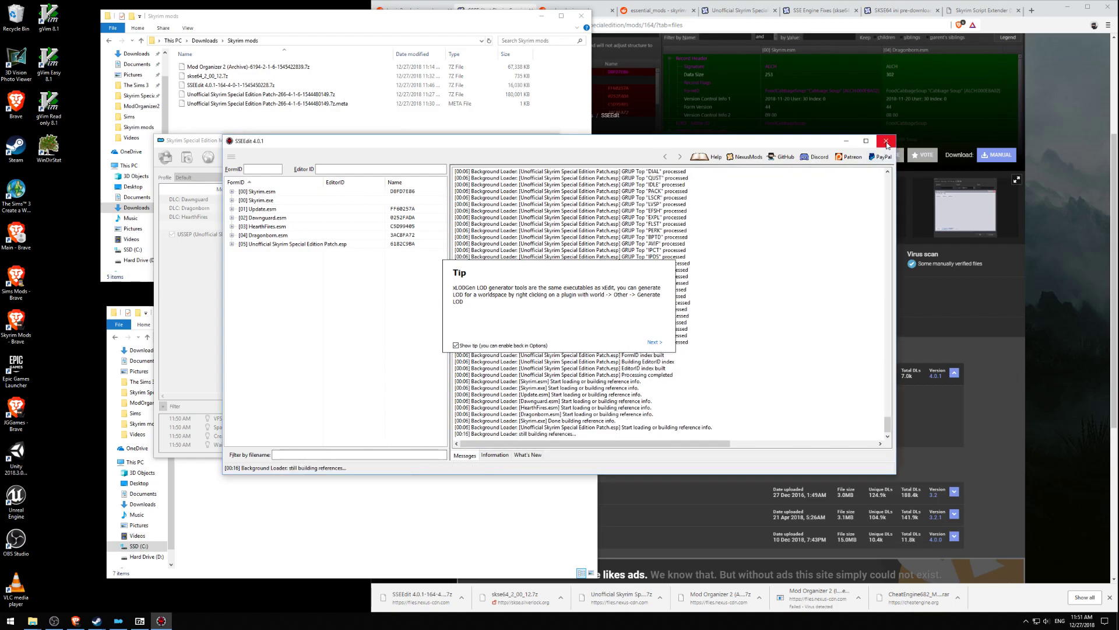
# Step: Close SSEEdit, unlock Mod Organizer and switch to the SSEEdit page on Nexus Mods in the browser
pyautogui.click(886, 141)
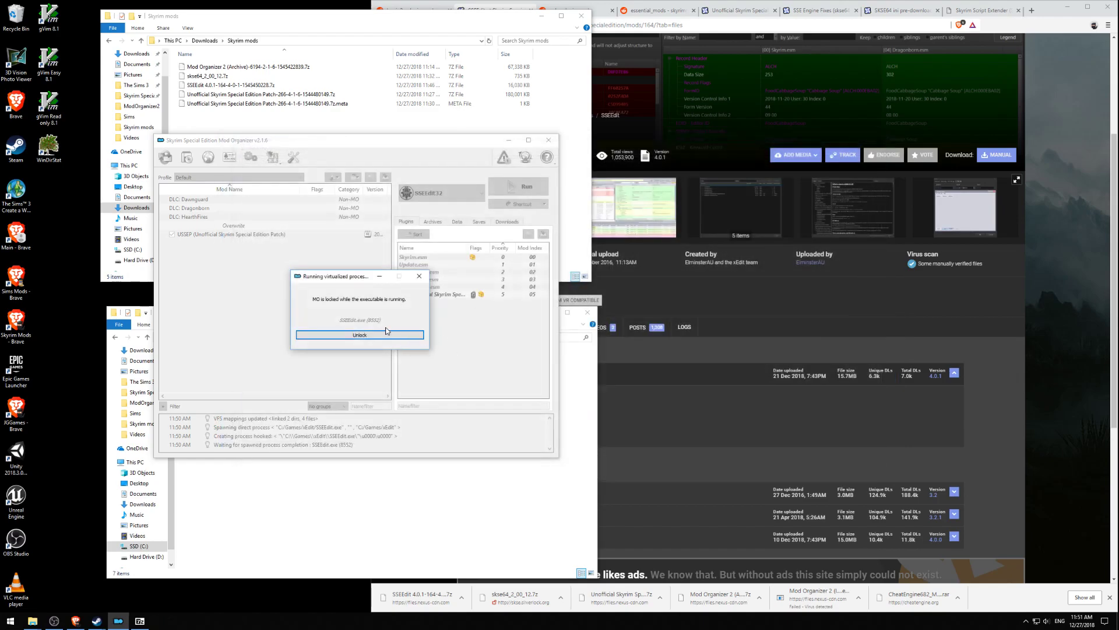
pyautogui.click(344, 335)
pyautogui.click(773, 329)
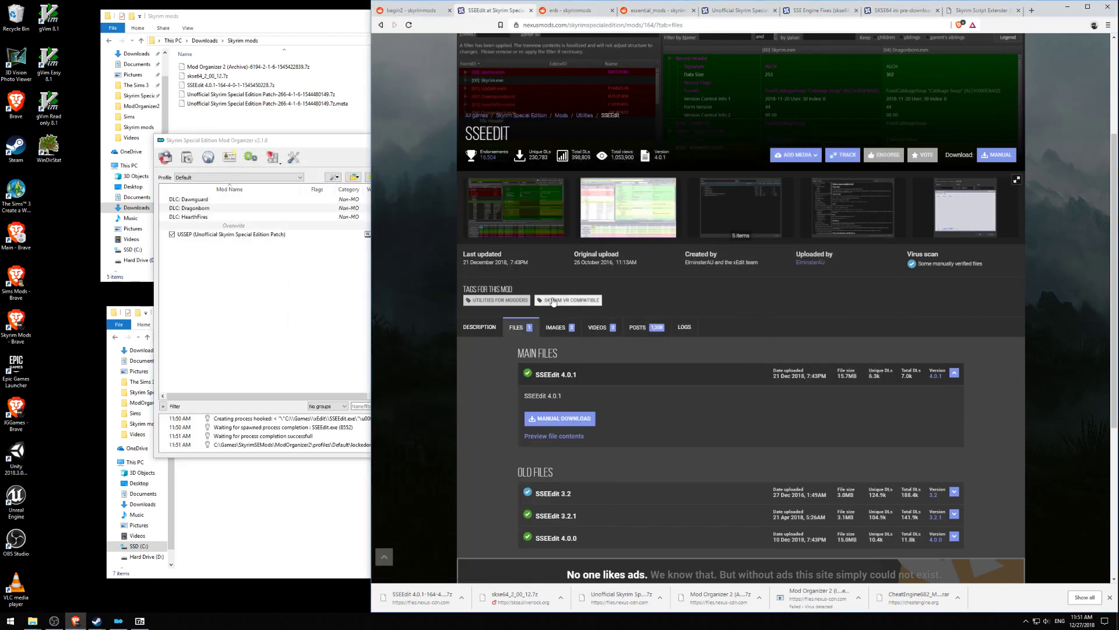